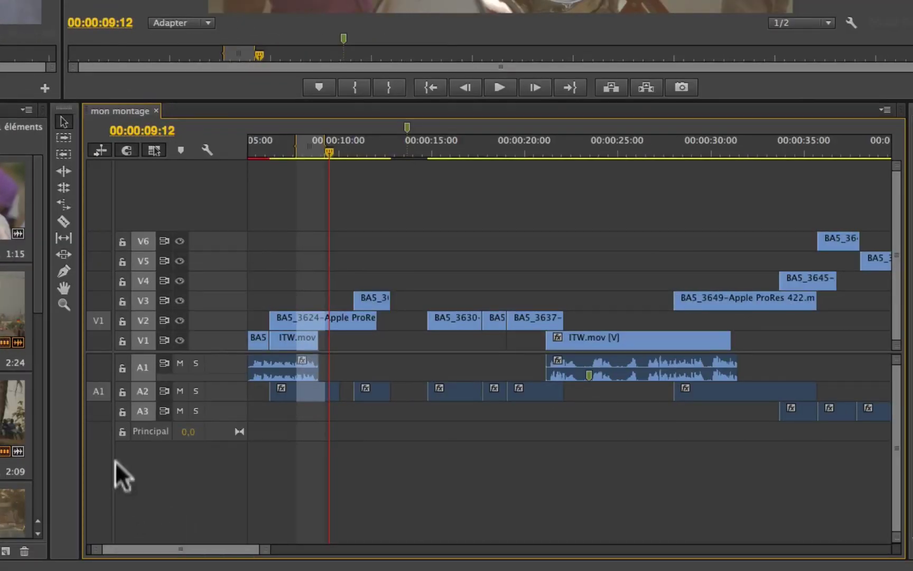
Lock video tracks V2 through V6 and audio tracks A2 and A3, leaving V1 and A1 editable
{"action": "left_click", "coordinate": [121, 241]}
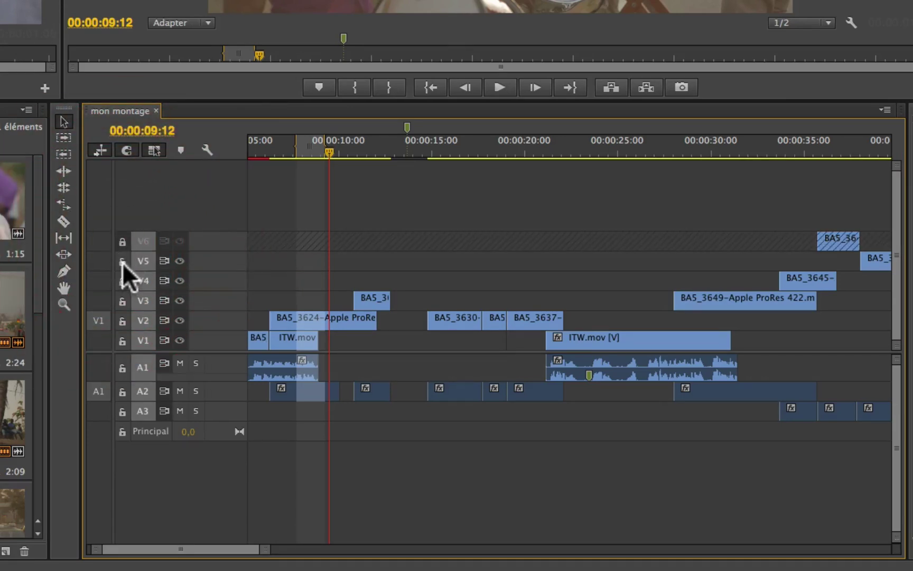
{"action": "left_click", "coordinate": [122, 261]}
{"action": "left_click", "coordinate": [121, 280]}
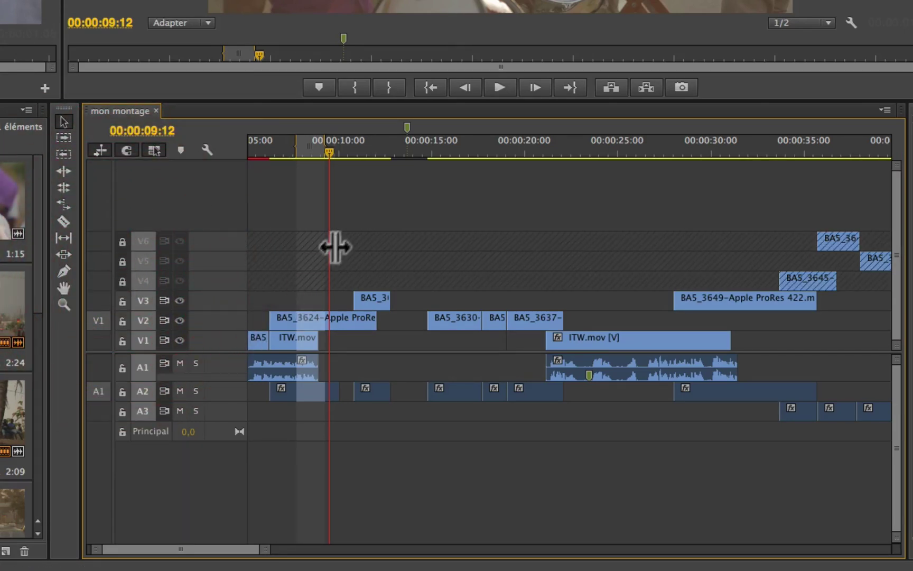
{"action": "left_click", "coordinate": [122, 299]}
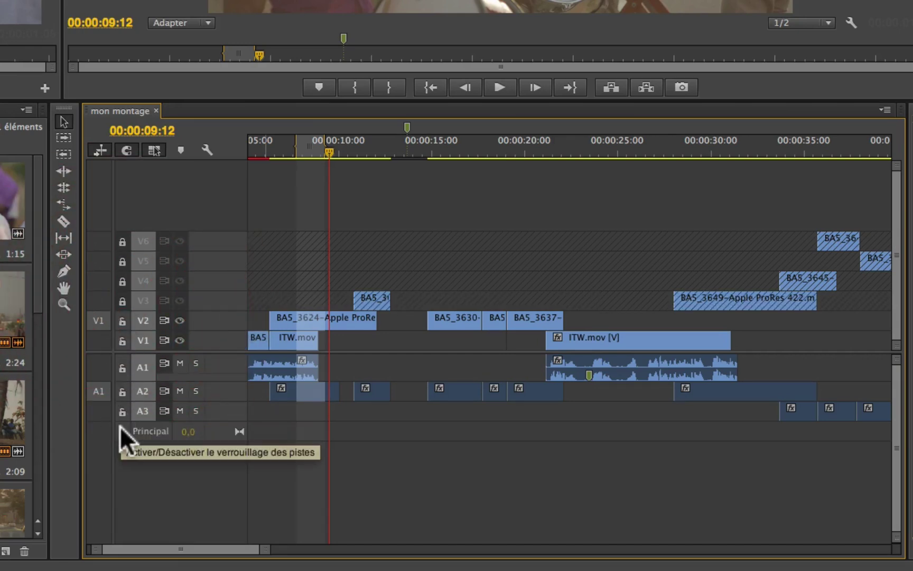
{"action": "left_click", "coordinate": [122, 410]}
{"action": "left_click", "coordinate": [122, 391]}
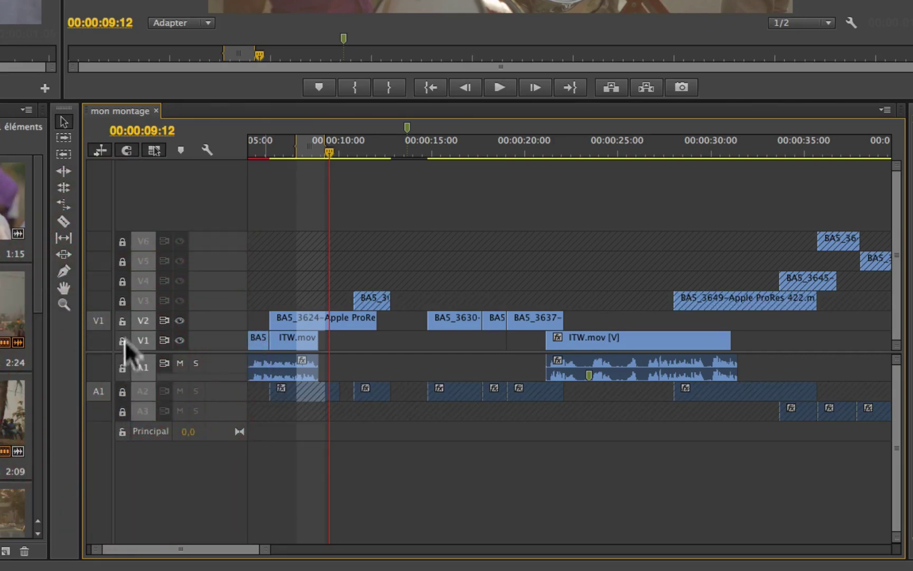
{"action": "left_click", "coordinate": [122, 320]}
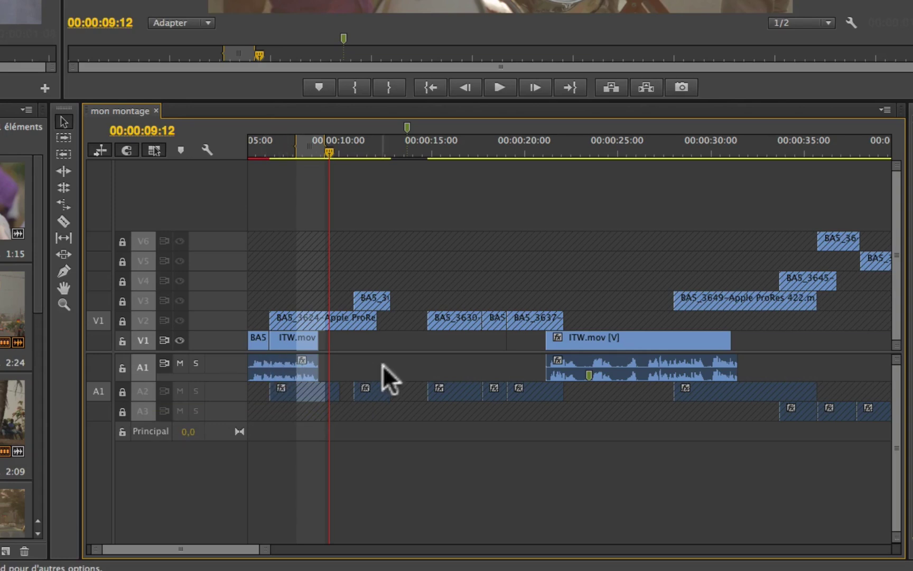
{"action": "left_click", "coordinate": [368, 297]}
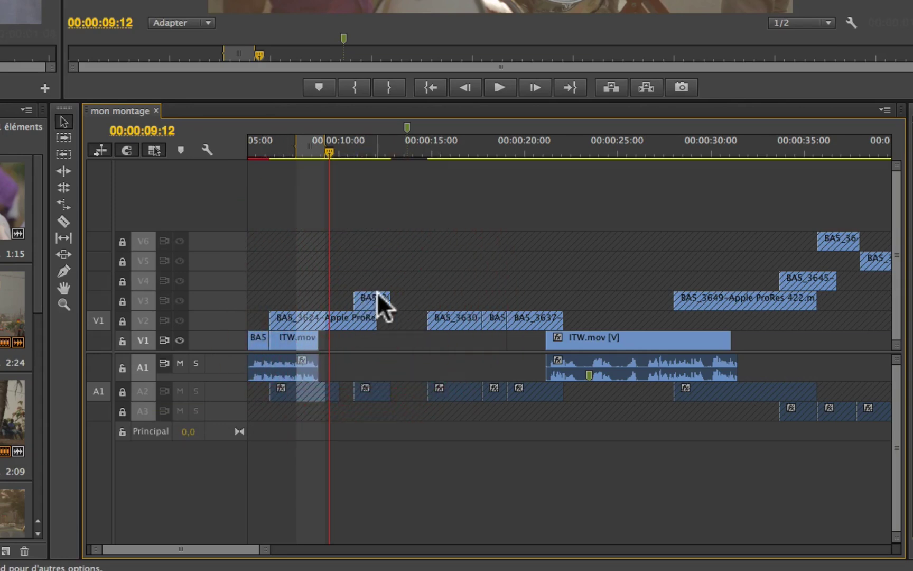
{"action": "left_click", "coordinate": [310, 315]}
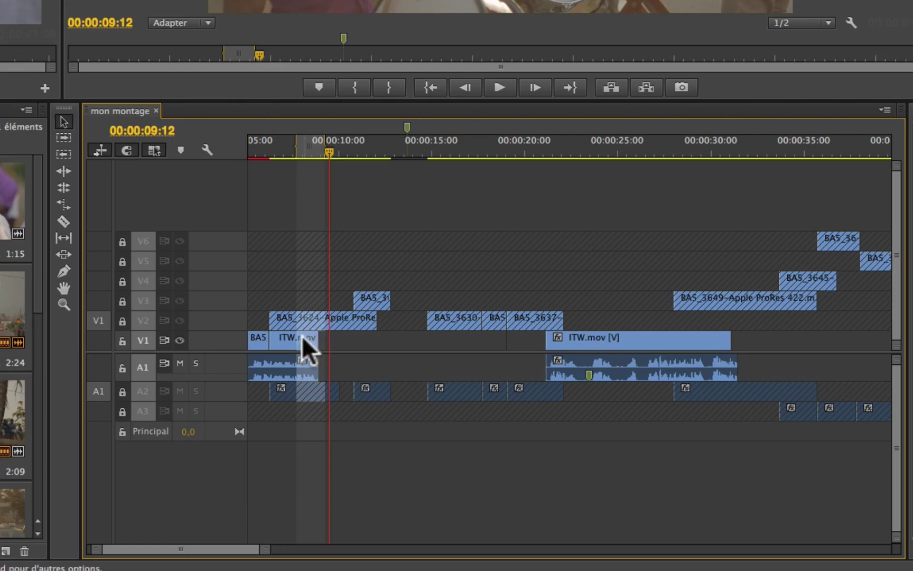
{"action": "left_click", "coordinate": [332, 345]}
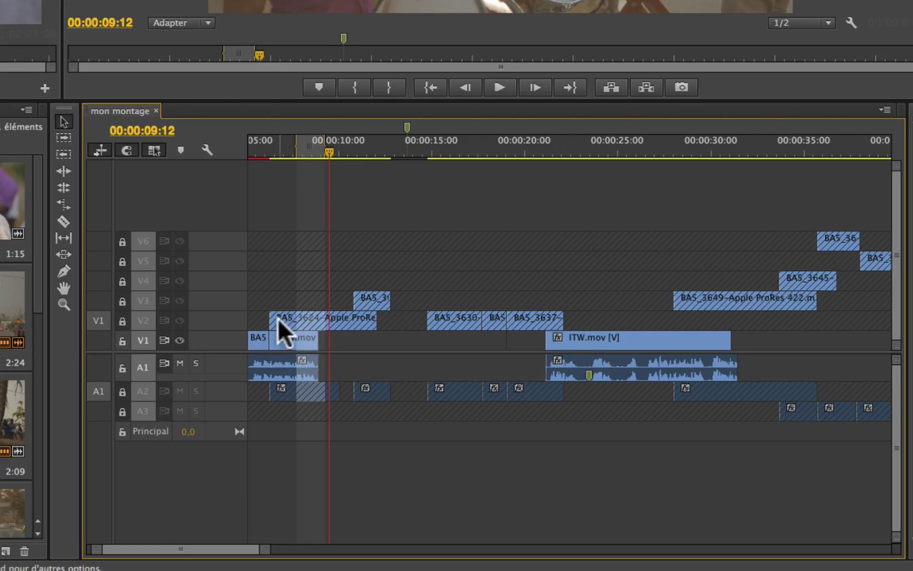
Lock tracks V1 and A1, and unlock video tracks V2 through V6 and audio tracks A2 and A3
{"action": "left_click", "coordinate": [122, 340]}
{"action": "left_click", "coordinate": [122, 369]}
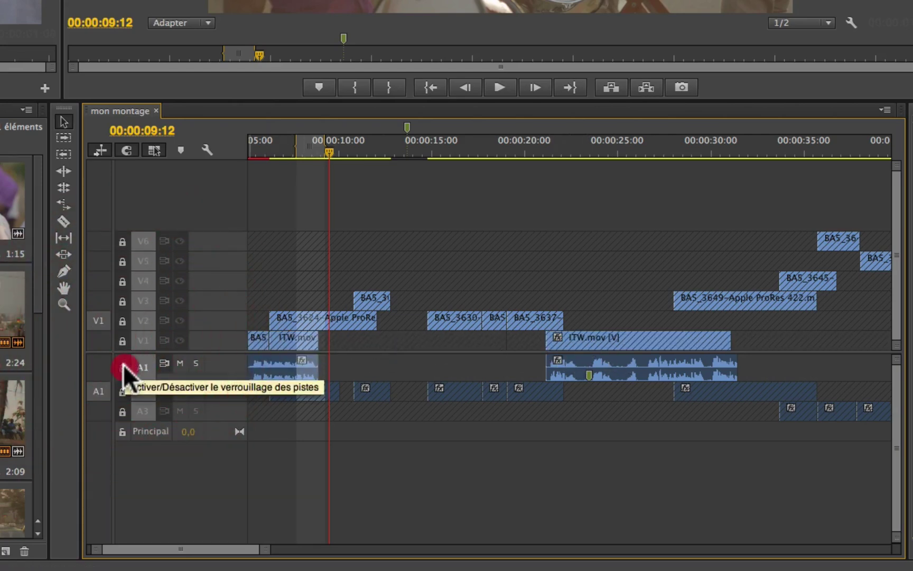
{"action": "left_click", "coordinate": [121, 321]}
{"action": "left_click", "coordinate": [122, 299]}
{"action": "left_click", "coordinate": [123, 281]}
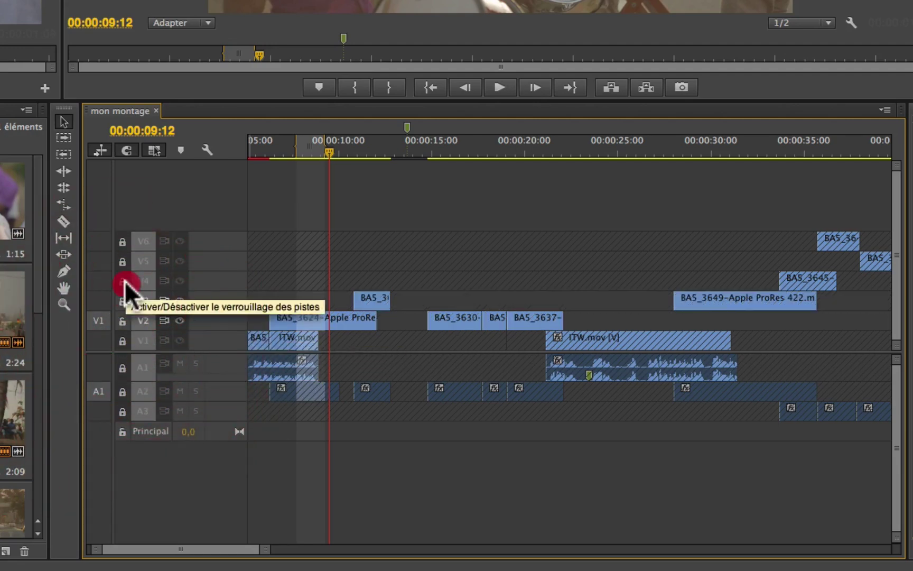
{"action": "left_click", "coordinate": [123, 260]}
{"action": "left_click", "coordinate": [122, 241]}
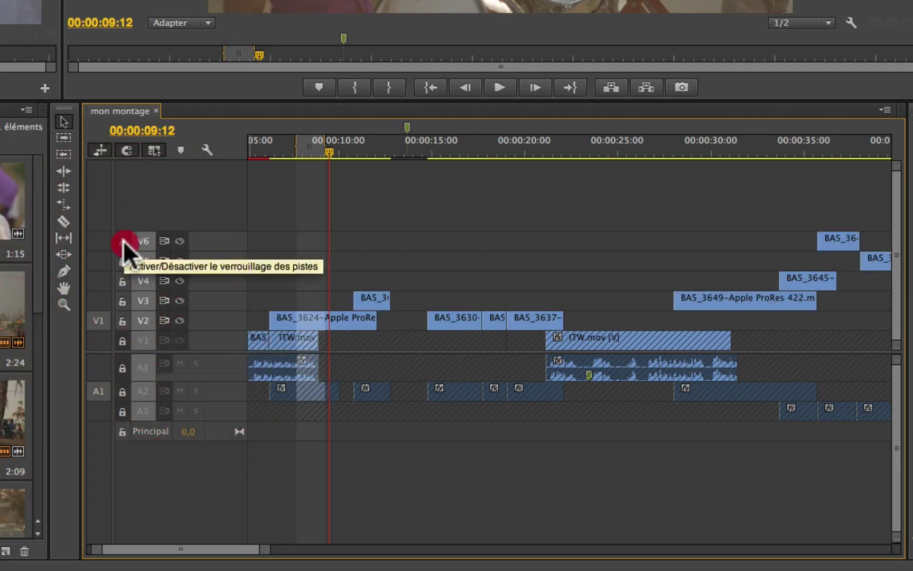
{"action": "left_click", "coordinate": [122, 411]}
{"action": "left_click", "coordinate": [122, 391]}
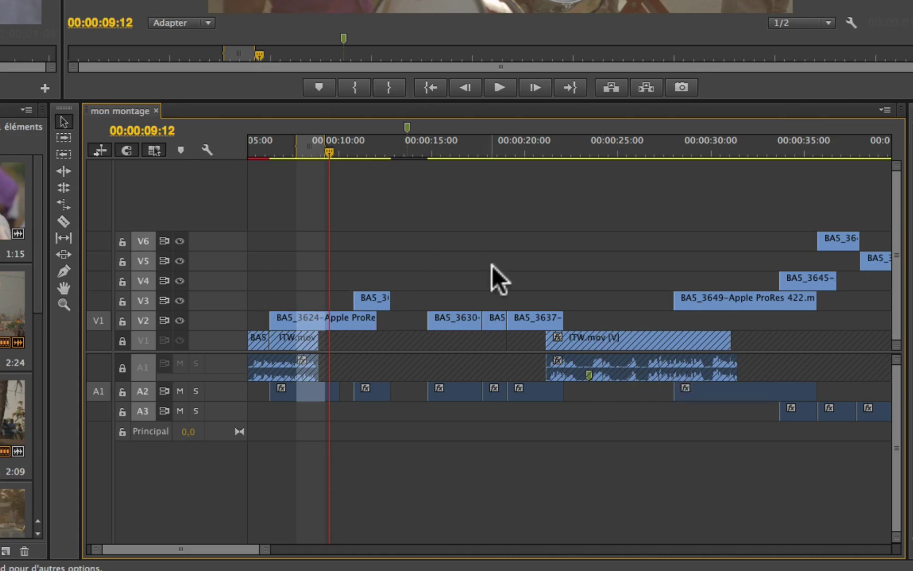
Unlock video track V1 and audio track A1 so that every track can be edited again
{"action": "scroll", "coordinate": [492, 265], "scroll_direction": "left", "scroll_amount": 3}
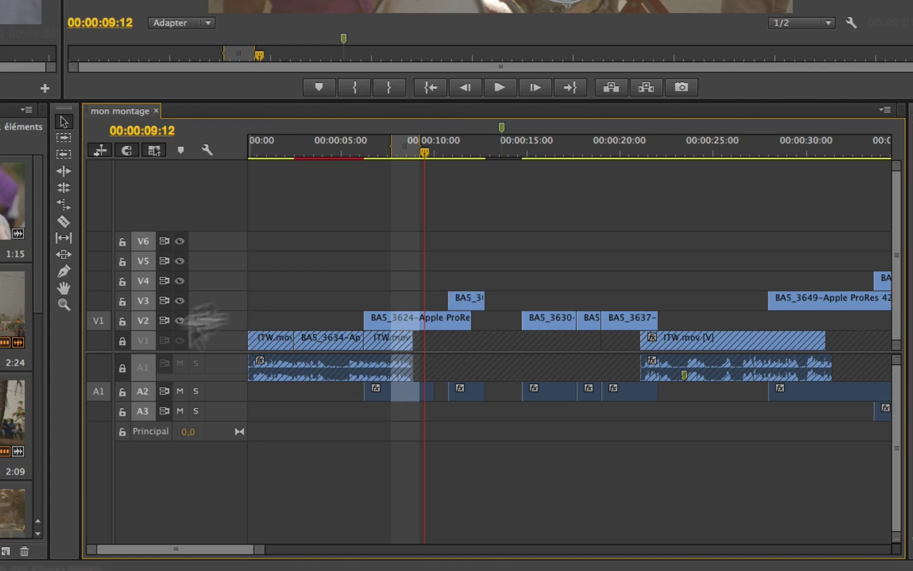
{"action": "left_click", "coordinate": [122, 341]}
{"action": "left_click", "coordinate": [120, 368]}
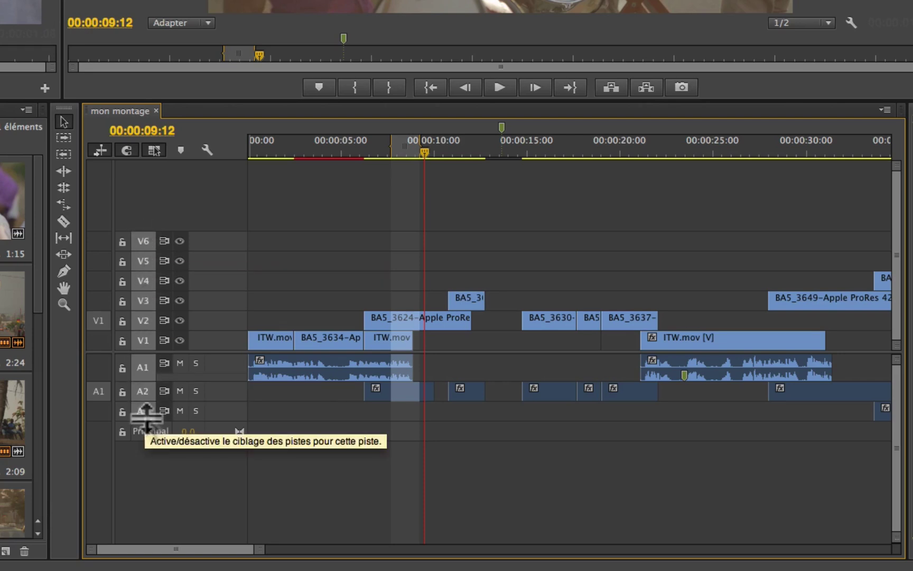
Return the playhead to the start of the sequence and step through the successive edit points to 00:00:14:18
{"action": "key", "text": "Home"}
{"action": "left_click", "coordinate": [152, 152]}
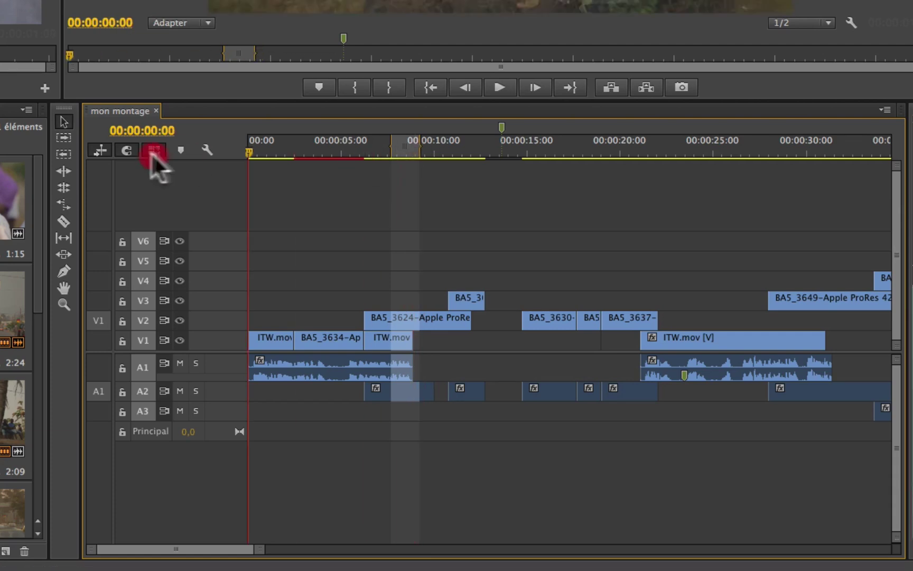
{"action": "key", "text": "Down"}
{"action": "key", "text": "Down"}
{"action": "key", "text": "Down"}
{"action": "key", "text": "Down"}
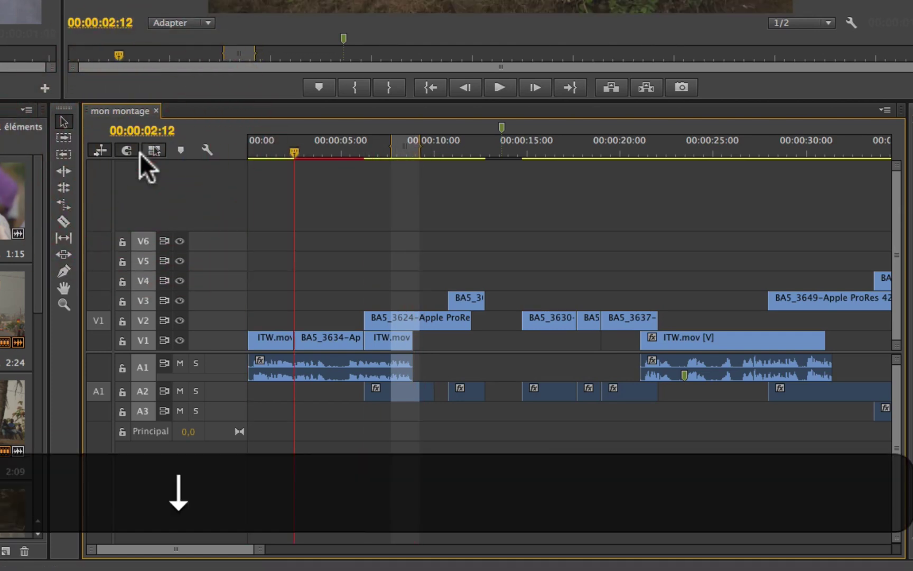
{"action": "key", "text": "Down"}
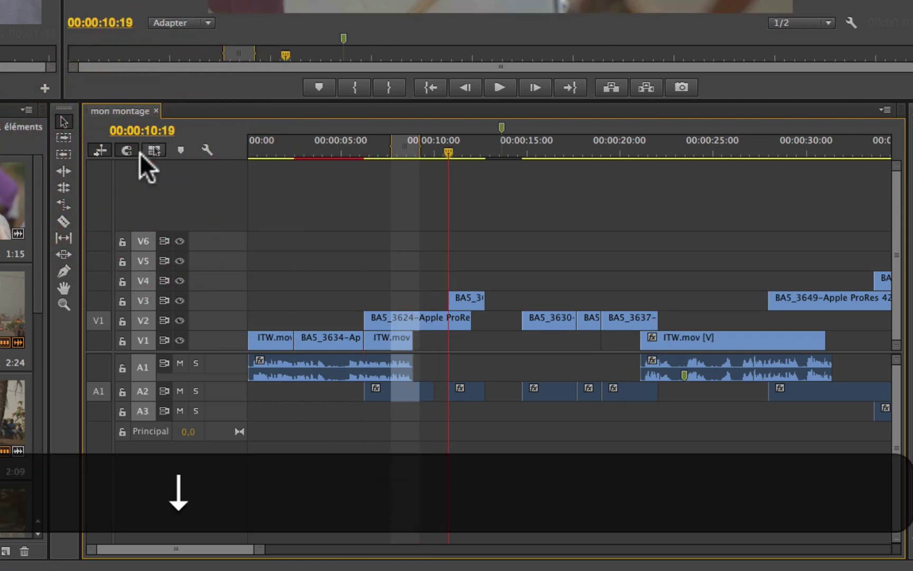
{"action": "key", "text": "Down"}
{"action": "key", "text": "Down"}
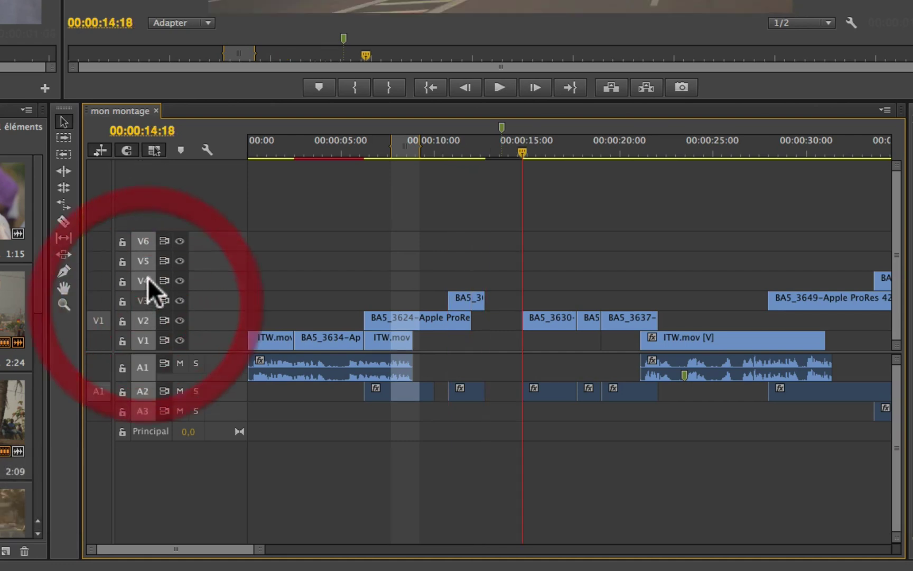
Disable track targeting on video tracks V3 through V6 and audio tracks A2 and A3
{"action": "left_click", "coordinate": [145, 264]}
{"action": "left_click", "coordinate": [143, 242]}
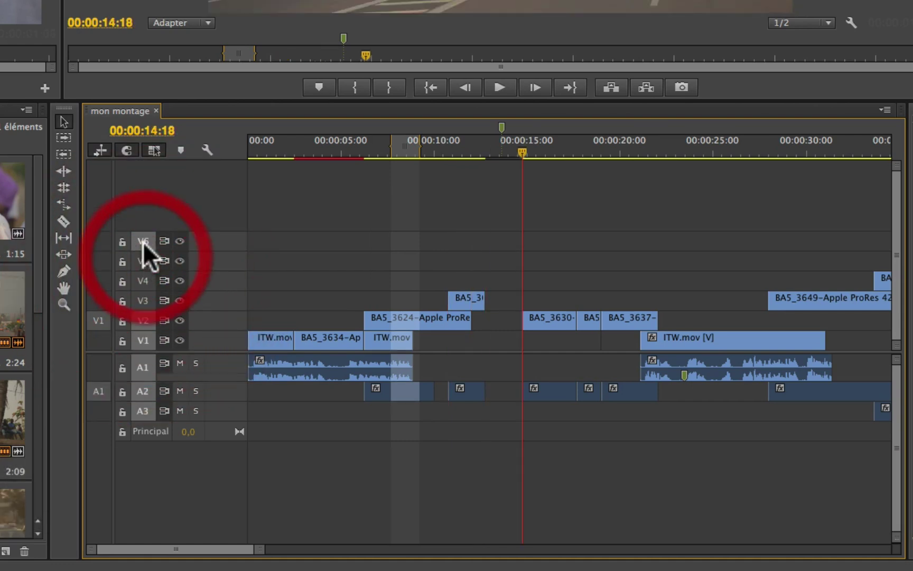
{"action": "left_click", "coordinate": [147, 405]}
{"action": "left_click", "coordinate": [149, 389]}
Step the playhead through the following edit points of the targeted tracks to 00:00:31:11
{"action": "key", "text": "Down"}
{"action": "key", "text": "Down"}
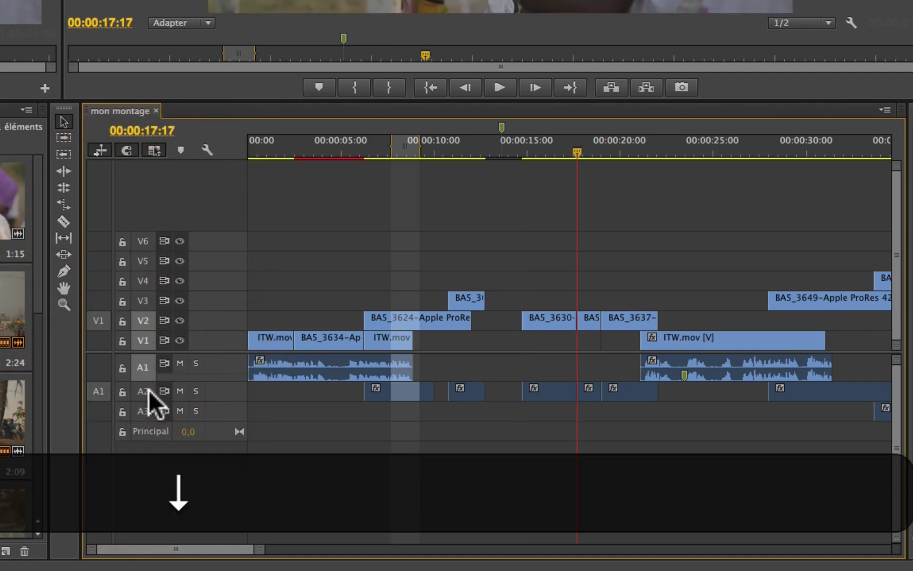
{"action": "key", "text": "Down"}
{"action": "key", "text": "Down"}
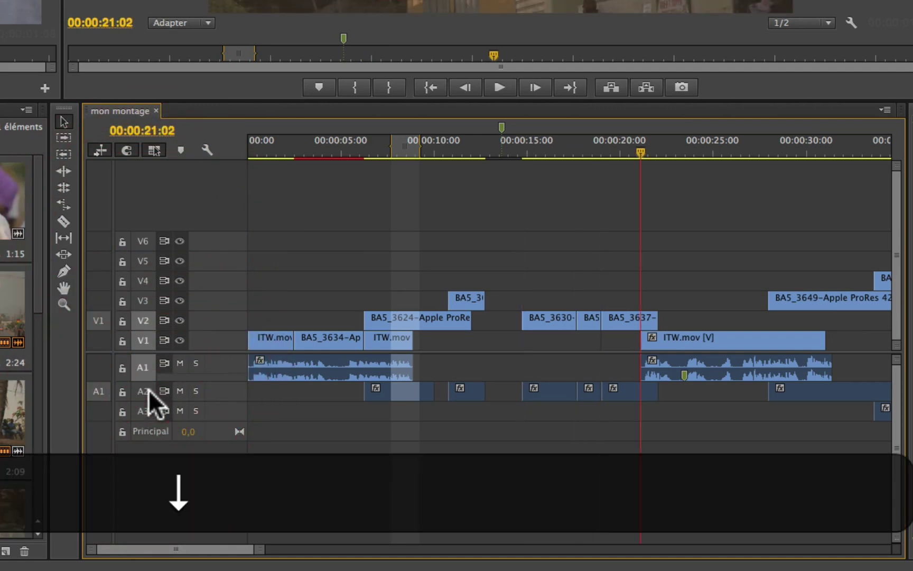
{"action": "key", "text": "Down"}
{"action": "key", "text": "Down"}
{"action": "key", "text": "Down"}
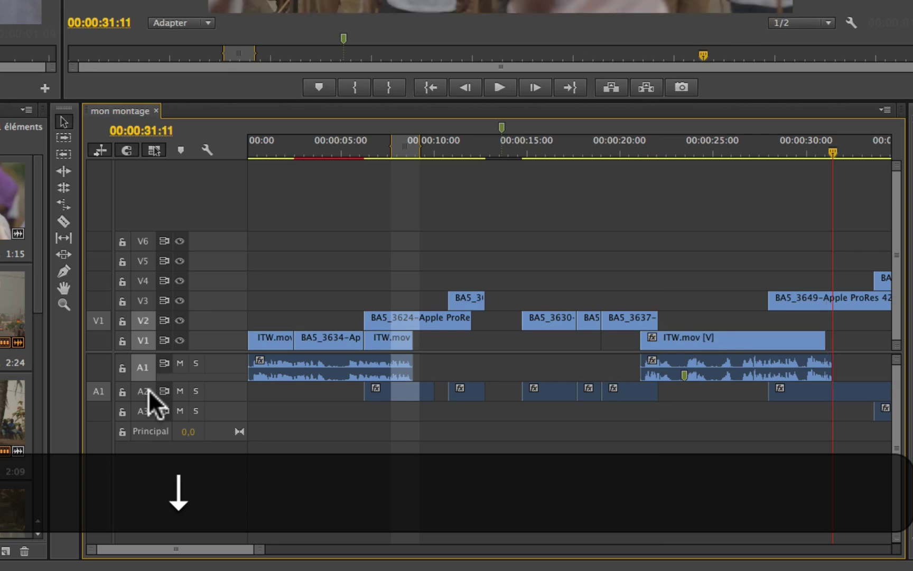
Re-enable track targeting on video tracks V3 through V6
{"action": "scroll", "coordinate": [439, 528], "scroll_direction": "down", "scroll_amount": 5}
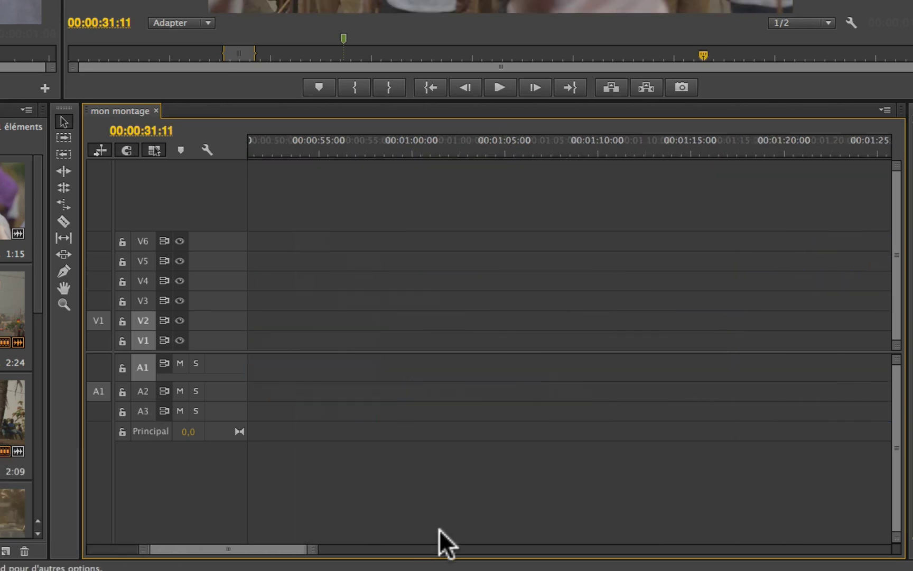
{"action": "scroll", "coordinate": [440, 529], "scroll_direction": "up", "scroll_amount": 5}
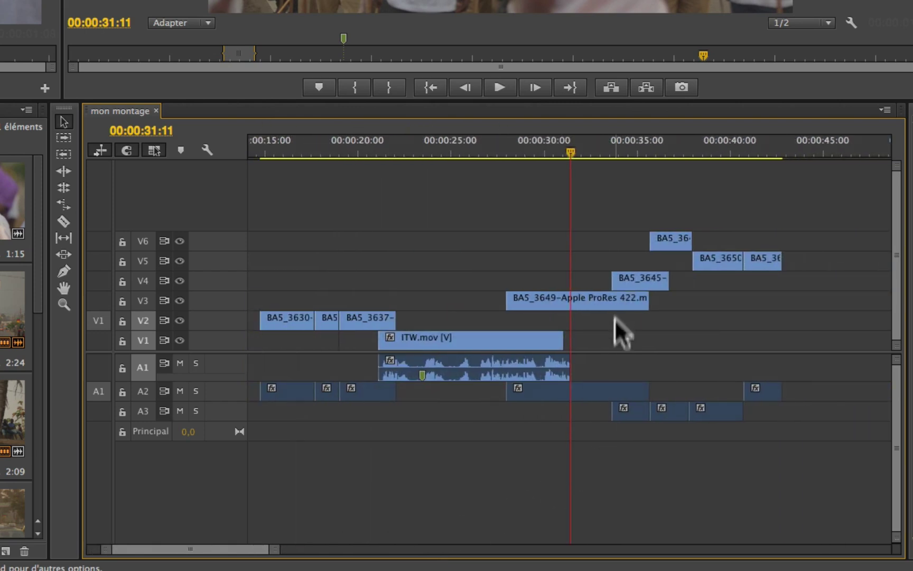
{"action": "left_click", "coordinate": [141, 280]}
{"action": "left_click", "coordinate": [140, 266]}
{"action": "left_click", "coordinate": [140, 241]}
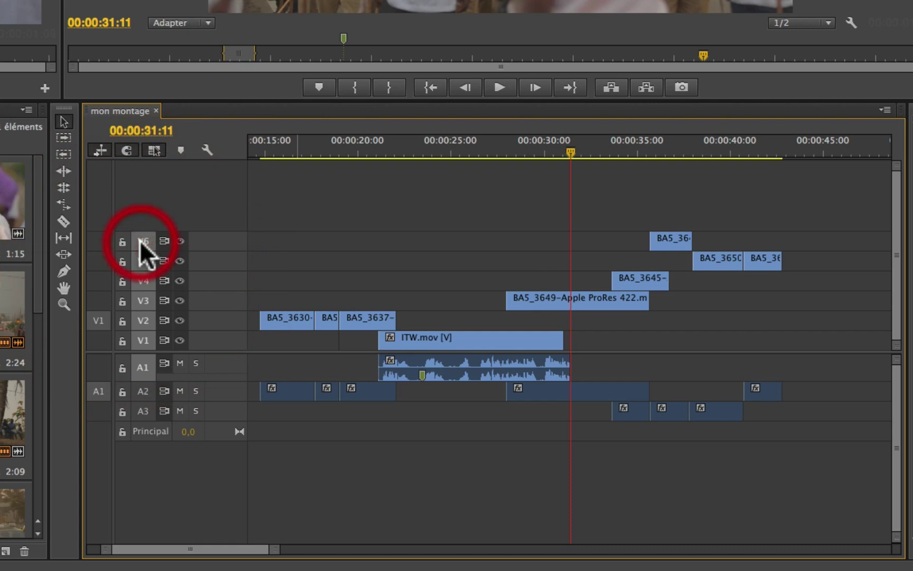
Step the playhead through the following edit points to 00:00:40:18 and re-enable targeting on audio tracks A2 and A3
{"action": "key", "text": "Down"}
{"action": "key", "text": "Down"}
{"action": "key", "text": "Down"}
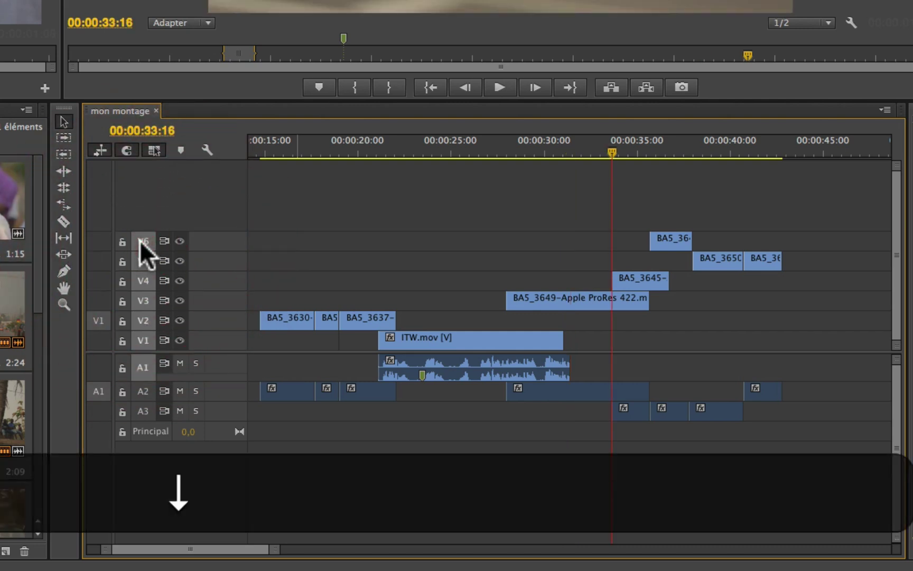
{"action": "key", "text": "Down"}
{"action": "key", "text": "Down"}
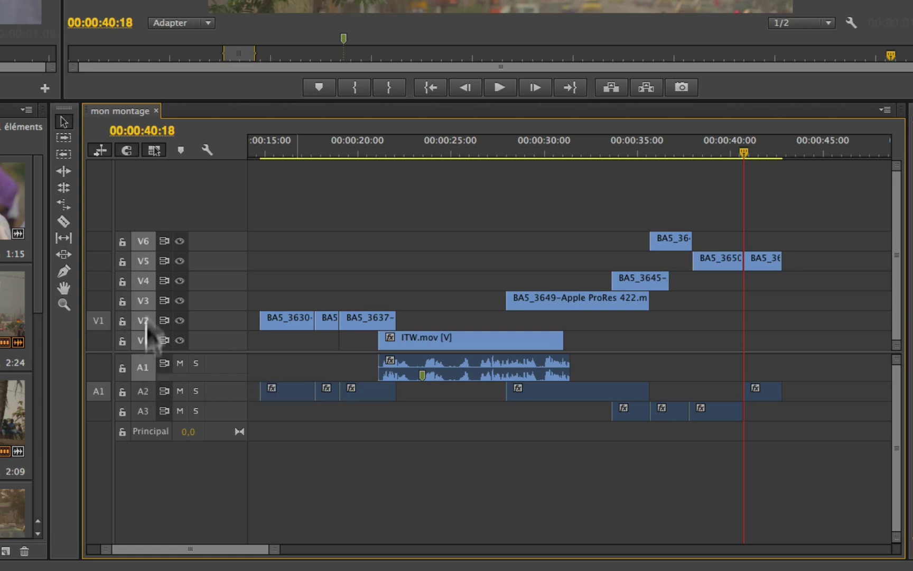
{"action": "left_click", "coordinate": [144, 401]}
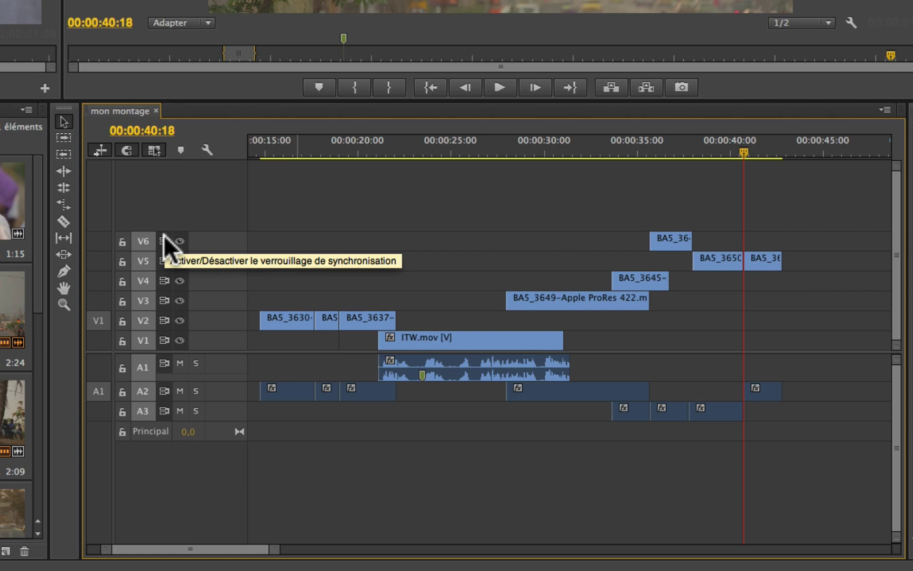
Move the playhead to 00:00:29:22 and disable track targeting on video tracks V3 through V6
{"action": "left_click", "coordinate": [542, 155]}
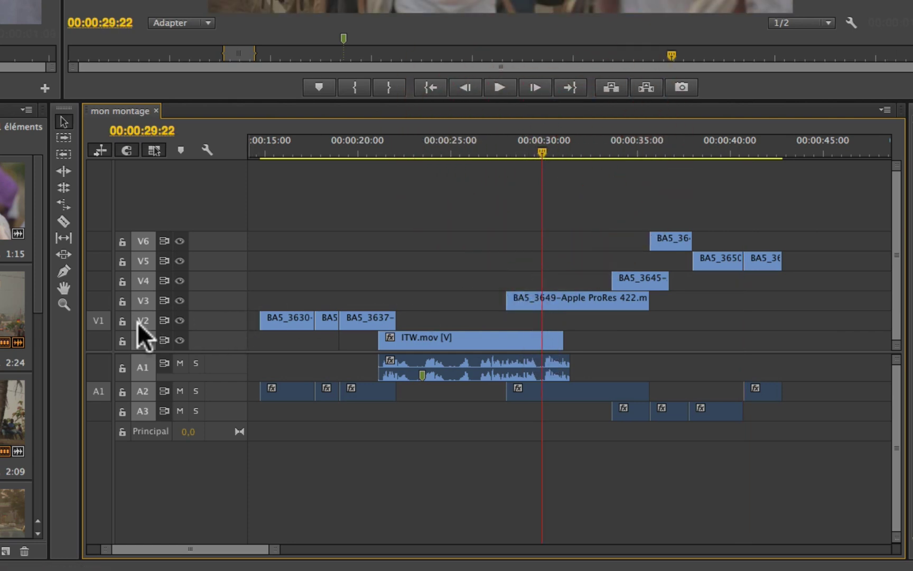
{"action": "left_click", "coordinate": [142, 305]}
{"action": "left_click", "coordinate": [144, 259]}
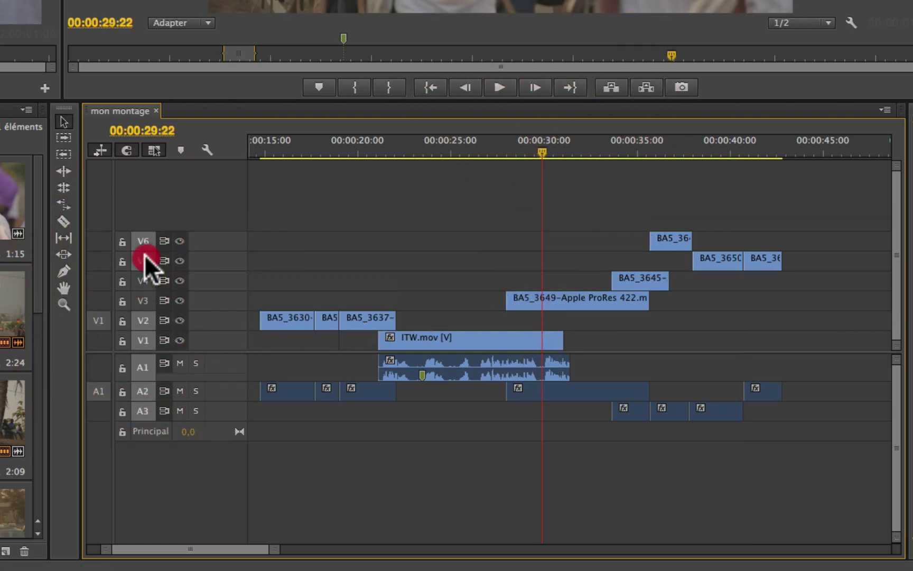
{"action": "left_click", "coordinate": [143, 241]}
Disable the sync lock on video tracks V3 through V6 and switch it back on for the same tracks
{"action": "left_click", "coordinate": [164, 281]}
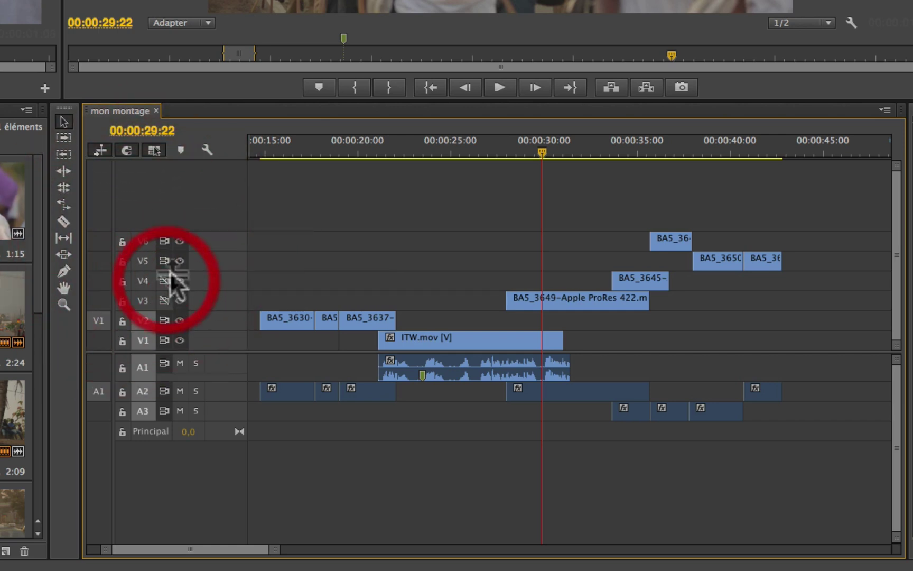
{"action": "left_click", "coordinate": [164, 260]}
{"action": "left_click", "coordinate": [164, 241]}
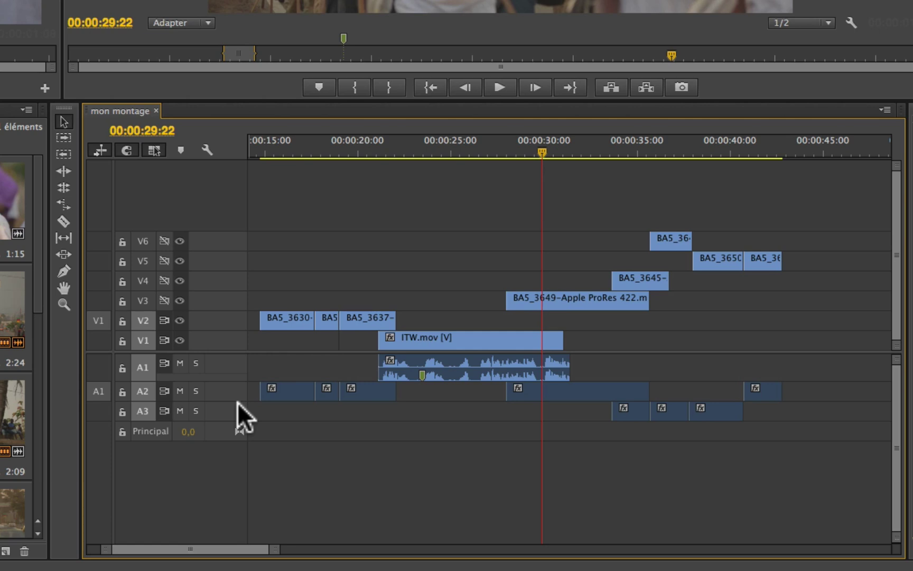
{"action": "left_click", "coordinate": [164, 300]}
{"action": "left_click_drag", "start_coordinate": [161, 278], "coordinate": [163, 238]}
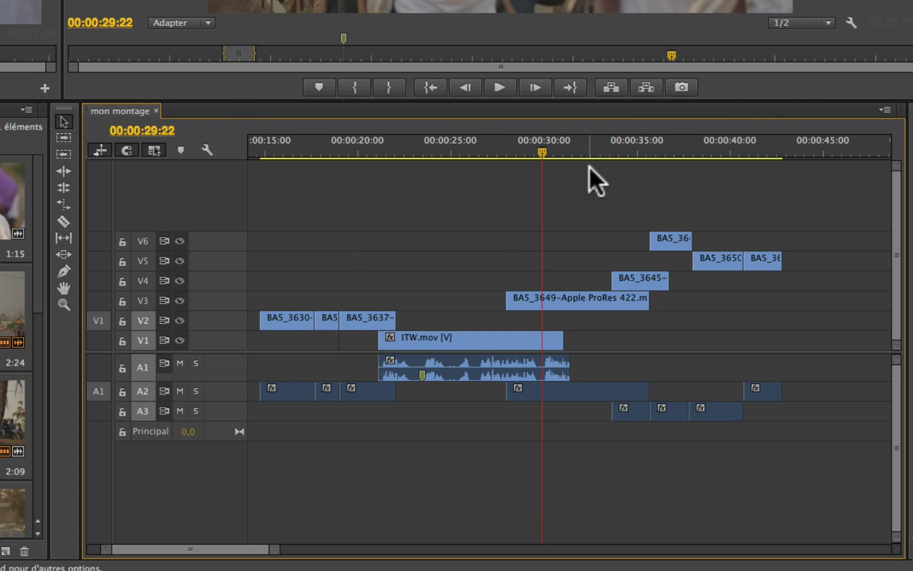
Move the playhead to 00:00:21:09 over the BA5_3637 clip and turn off the visibility of video track V2
{"action": "left_click", "coordinate": [388, 152]}
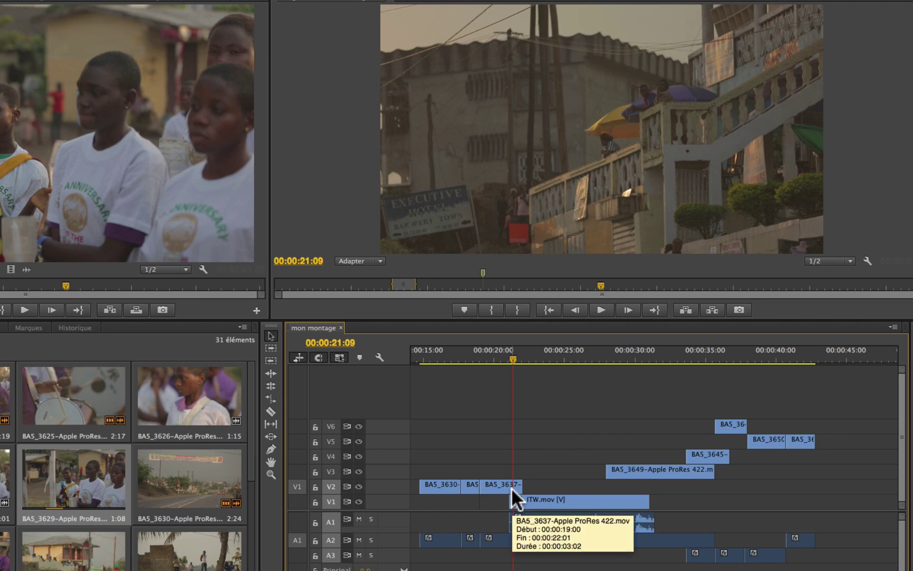
{"action": "left_click", "coordinate": [359, 485]}
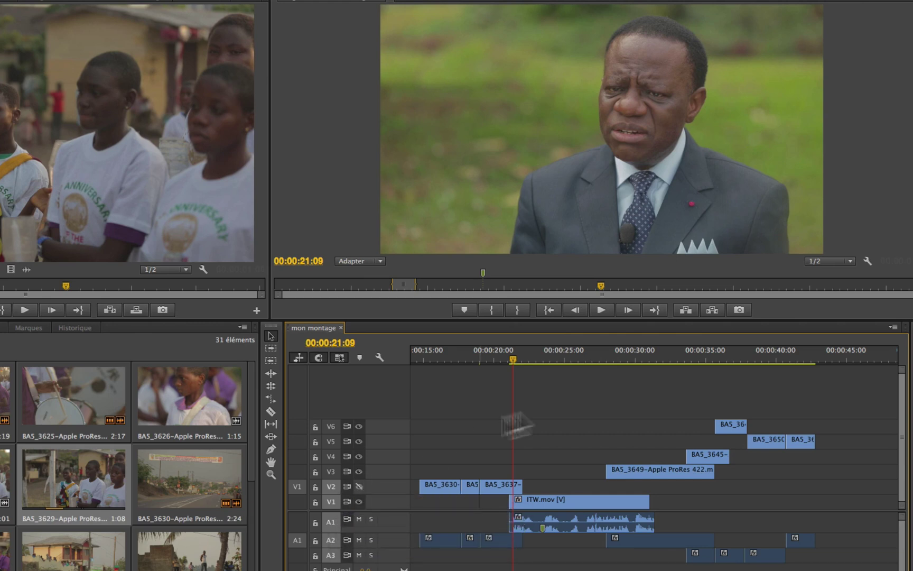
At 00:00:29:21 over the BA5_3649 clip, hide video track V3, and make tracks V3 and V2 visible again
{"action": "left_click", "coordinate": [631, 352]}
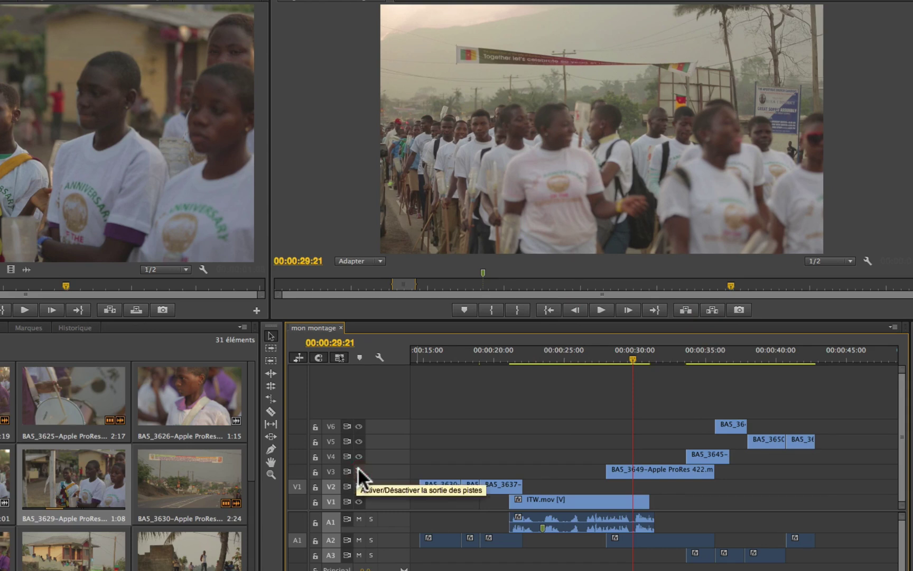
{"action": "left_click", "coordinate": [359, 469]}
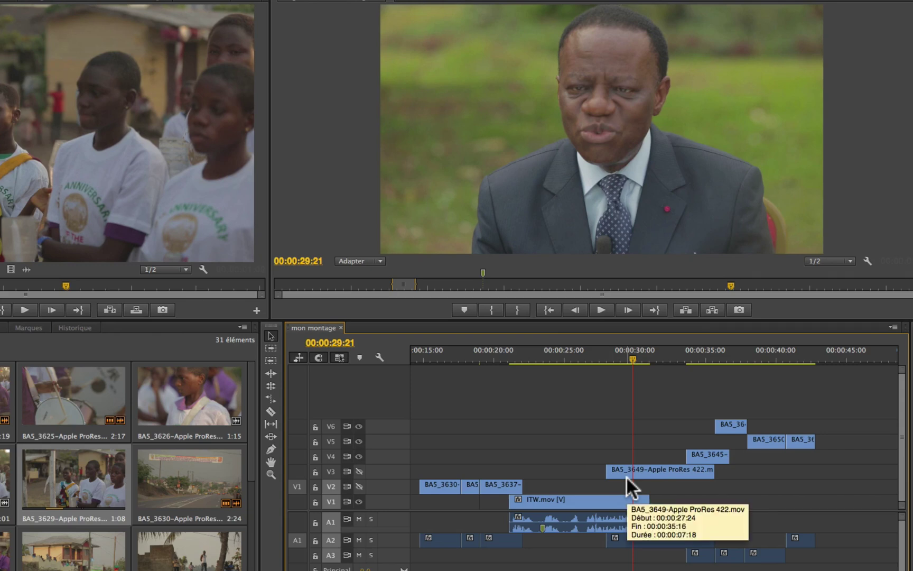
{"action": "left_click", "coordinate": [360, 471]}
{"action": "left_click", "coordinate": [359, 485]}
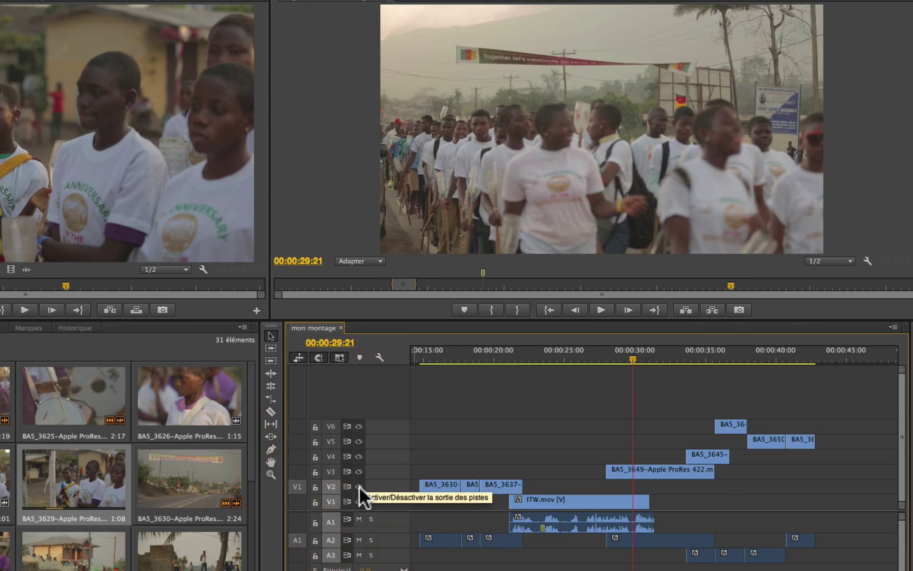
Switch visibility off and back on for video track V2 at 00:00:21:10 and for V1 at 00:00:25:00
{"action": "left_click", "coordinate": [514, 360]}
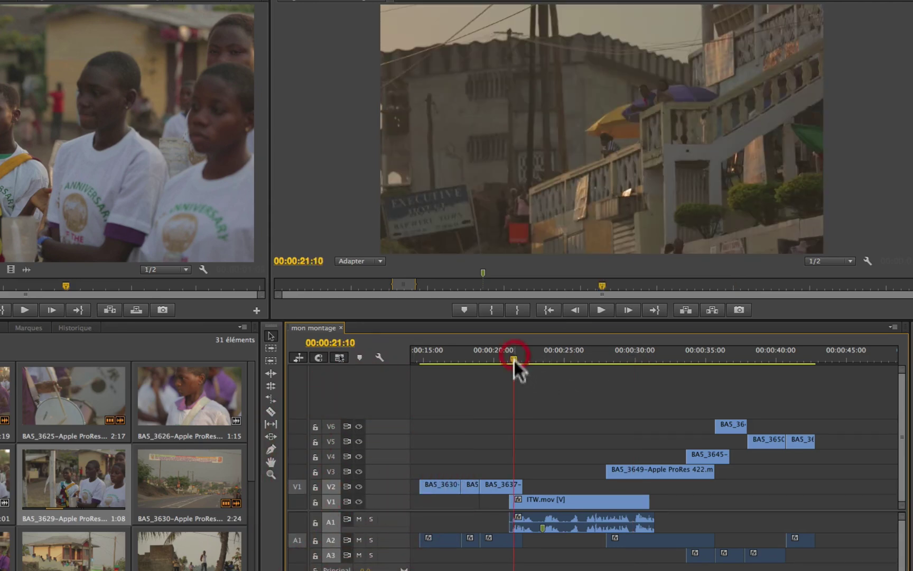
{"action": "left_click", "coordinate": [359, 486]}
{"action": "left_click", "coordinate": [358, 486]}
{"action": "left_click", "coordinate": [564, 353]}
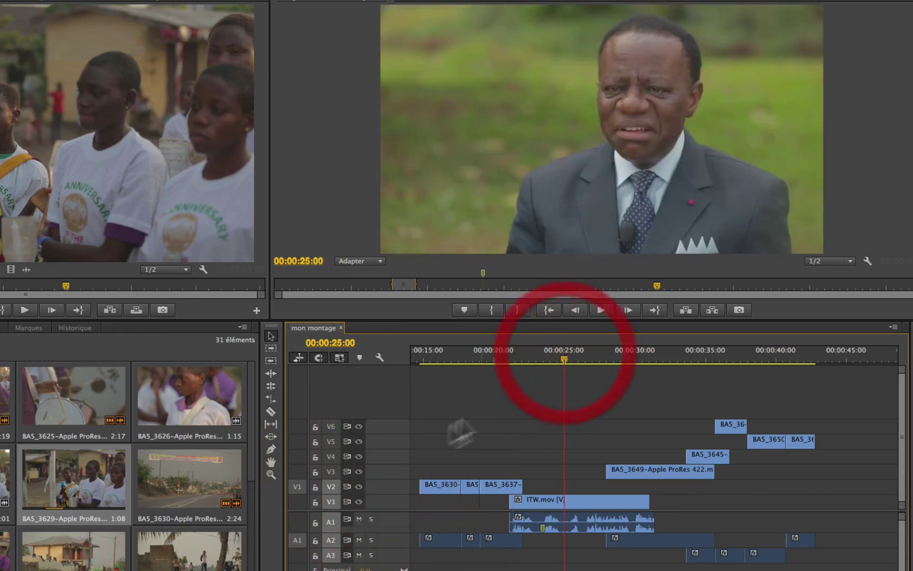
{"action": "left_click", "coordinate": [359, 501]}
{"action": "left_click", "coordinate": [359, 500]}
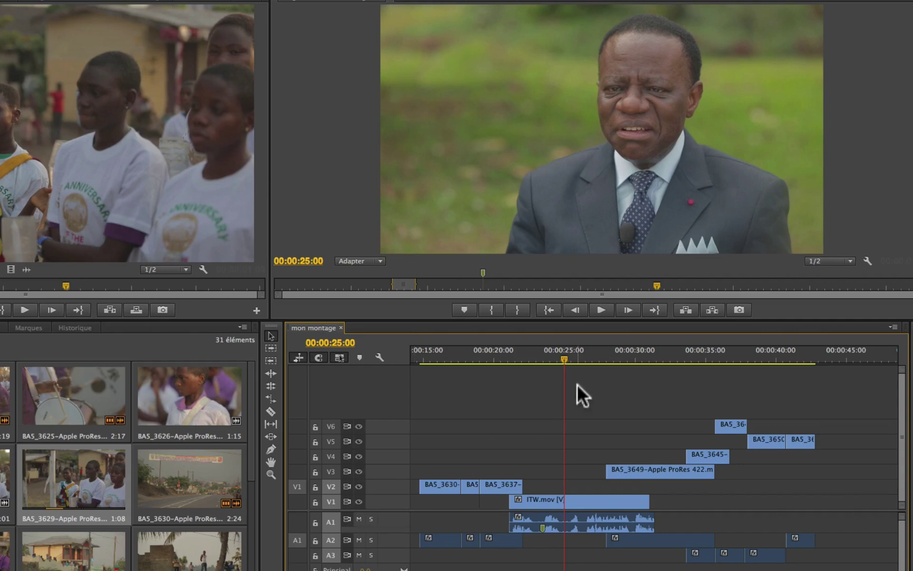
Play the passage around the start of the BA5_3624 clip, mute audio track A2 and play the passage again
{"action": "scroll", "coordinate": [563, 355], "scroll_direction": "left", "scroll_amount": 5}
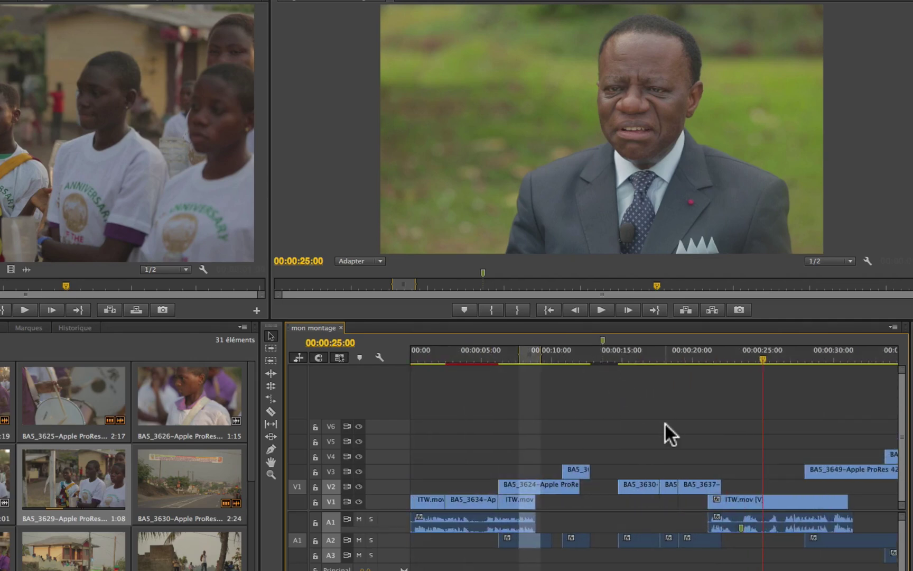
{"action": "left_click", "coordinate": [515, 353]}
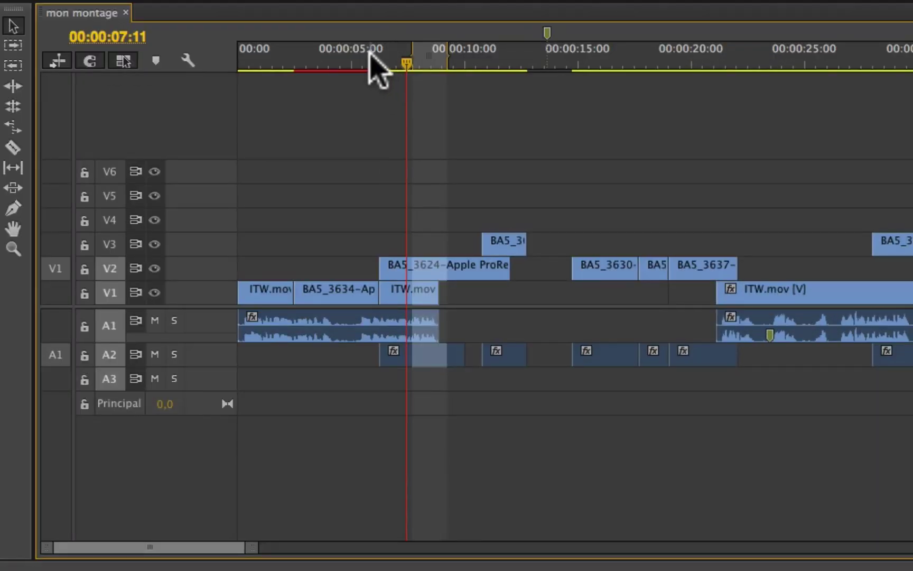
{"action": "left_click", "coordinate": [493, 352]}
{"action": "key", "text": "space"}
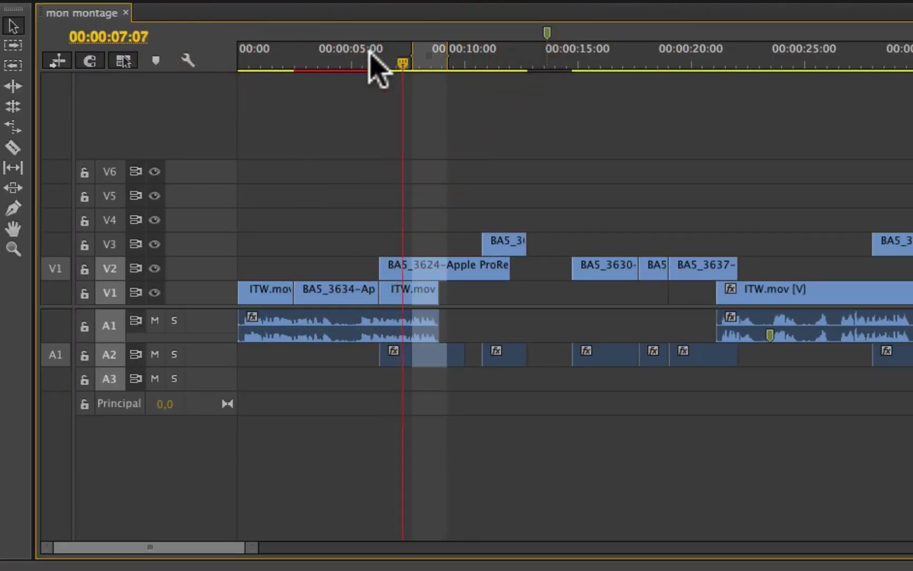
{"action": "left_click", "coordinate": [155, 355]}
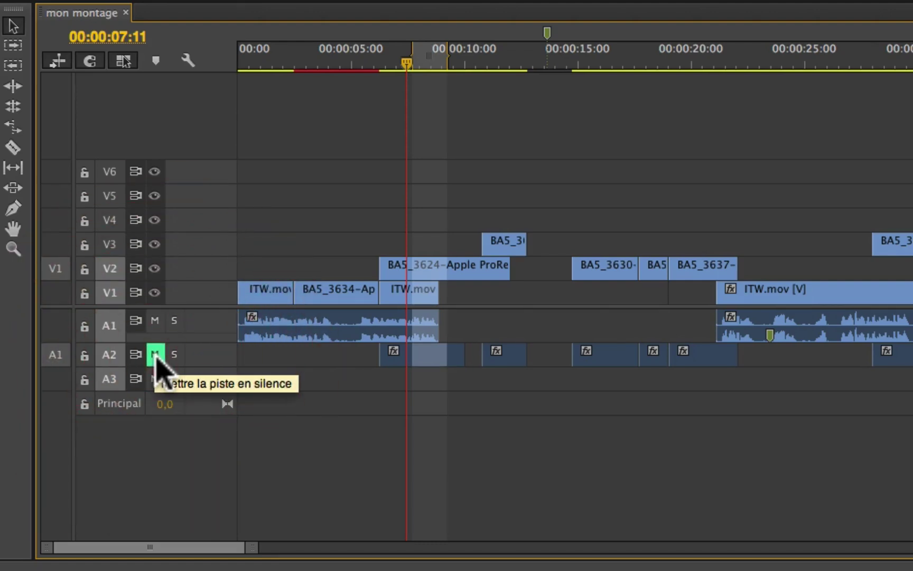
{"action": "left_click", "coordinate": [367, 66]}
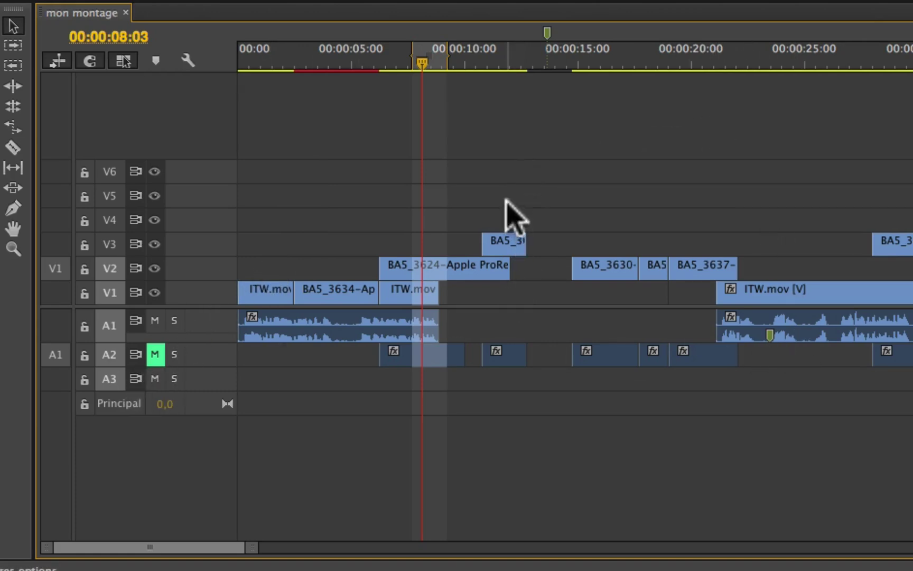
Move the short V3 clip to V5 and its audio from A2 to A3, and shift both above the start of BA5_3624
{"action": "left_click_drag", "start_coordinate": [506, 241], "coordinate": [499, 204]}
{"action": "left_click_drag", "start_coordinate": [499, 353], "coordinate": [499, 381]}
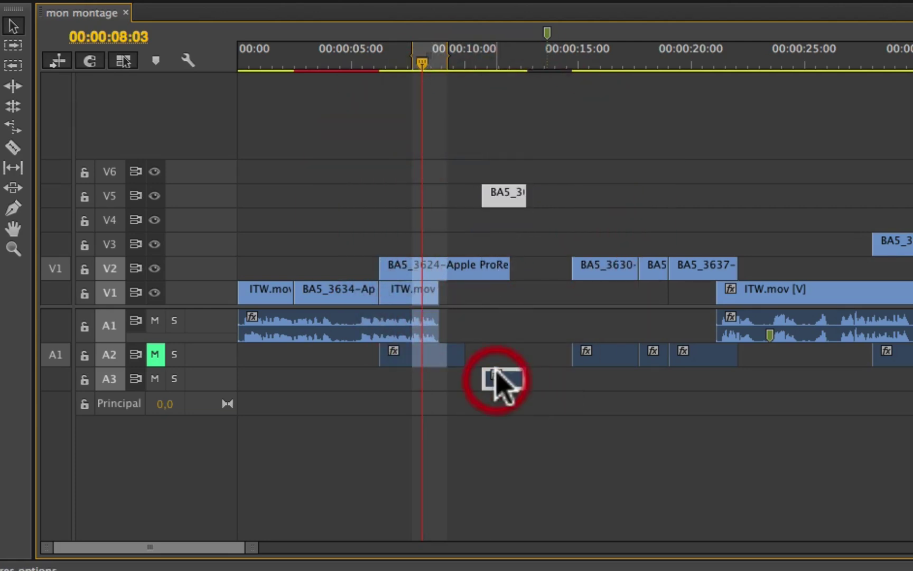
{"action": "left_click_drag", "start_coordinate": [487, 208], "coordinate": [404, 196]}
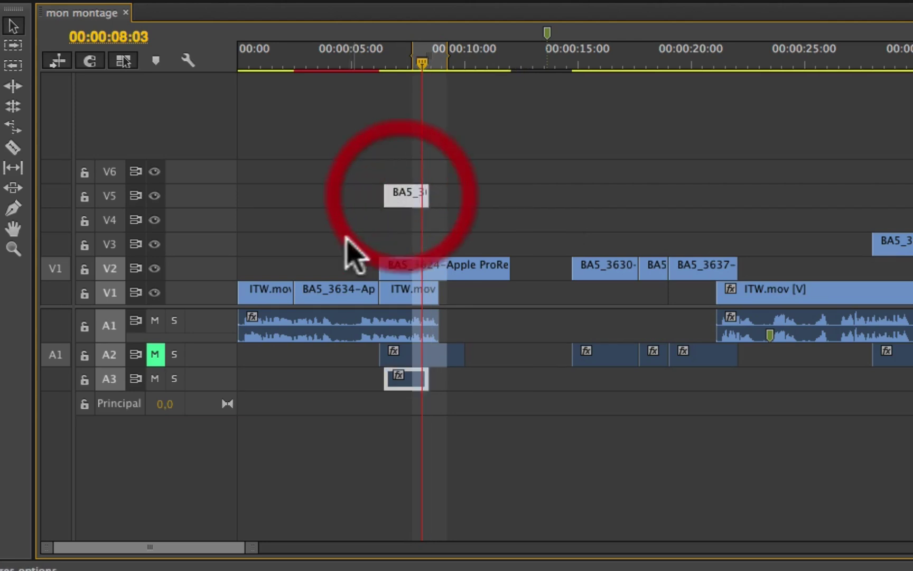
Mute audio track A3, play the passage under the V5 clip, and unmute audio tracks A3 and A2
{"action": "left_click", "coordinate": [155, 379]}
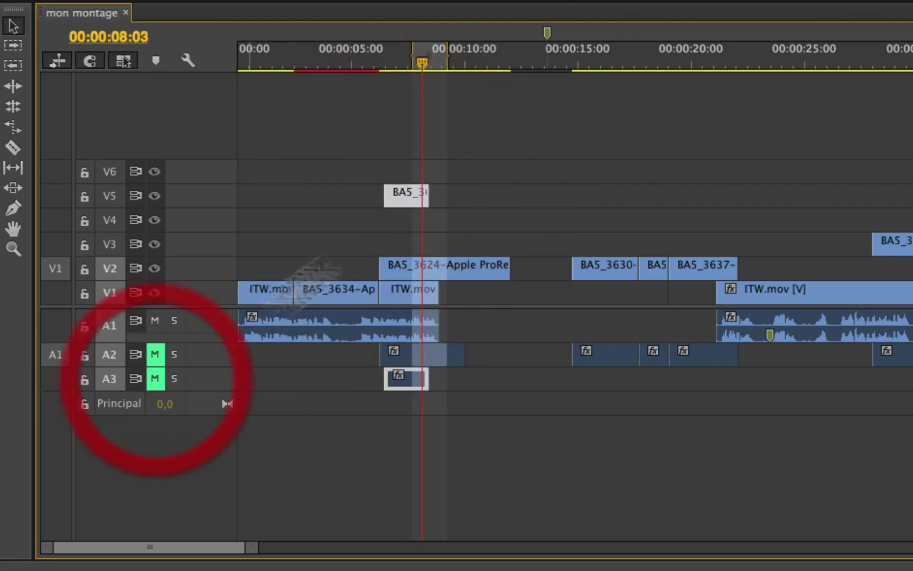
{"action": "left_click", "coordinate": [376, 49]}
{"action": "key", "text": "space"}
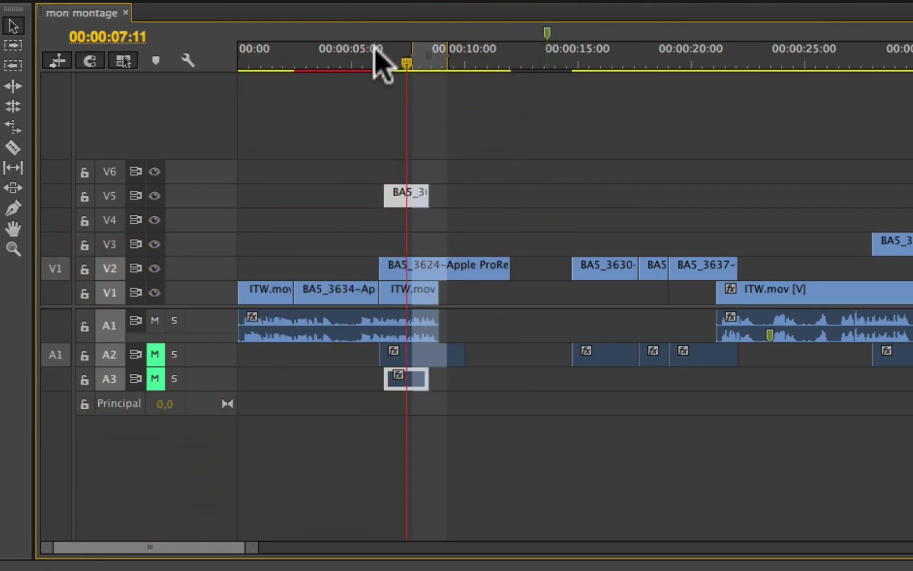
{"action": "key", "text": "space"}
{"action": "left_click", "coordinate": [155, 378]}
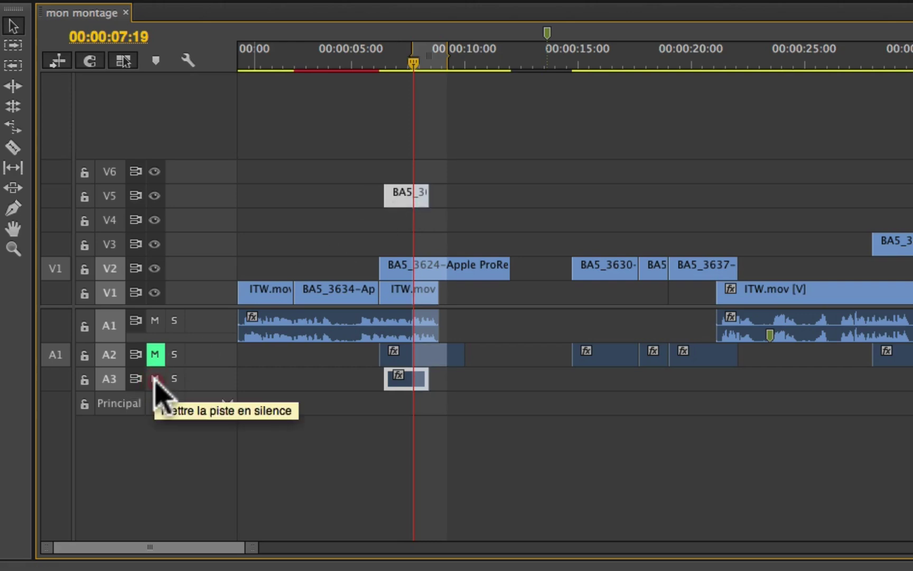
{"action": "key", "text": "space"}
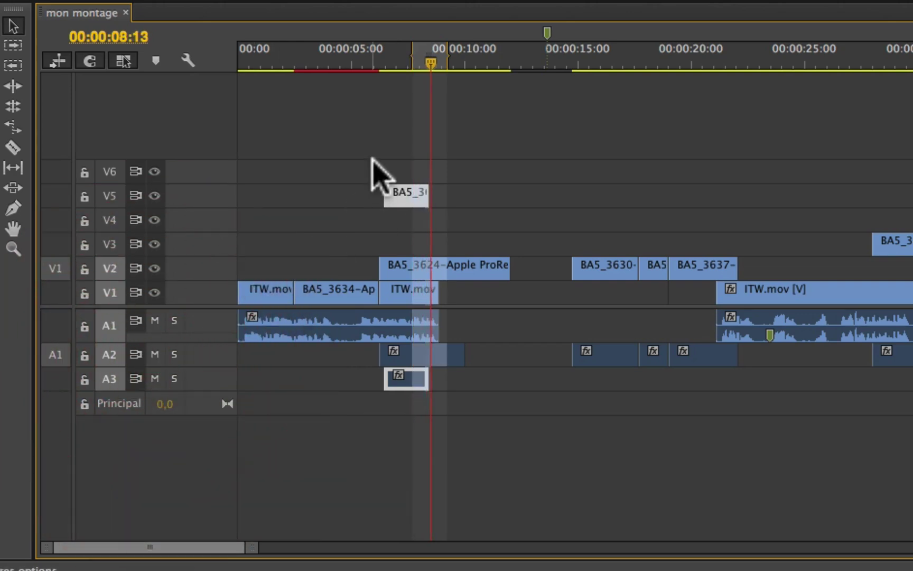
Move the V5 clip and its A3 audio to start where BA5_3624 ends, and bring the playhead to 00:00:06:20
{"action": "left_click_drag", "start_coordinate": [407, 201], "coordinate": [530, 202]}
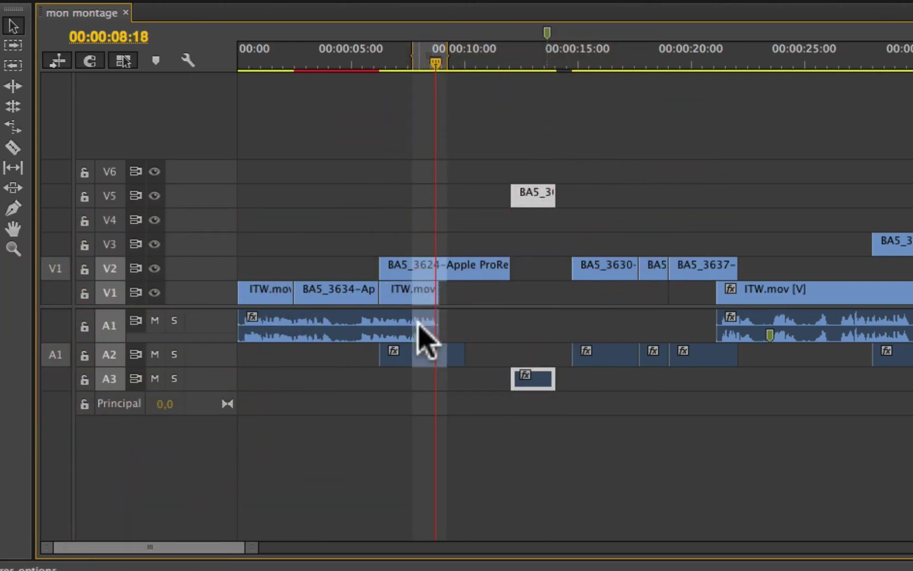
{"action": "left_click", "coordinate": [412, 58]}
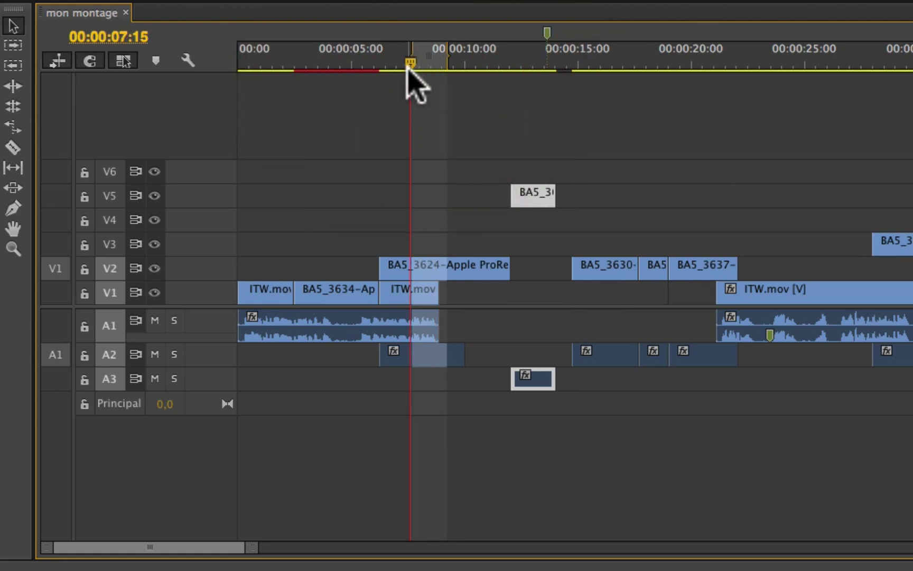
{"action": "left_click", "coordinate": [372, 64]}
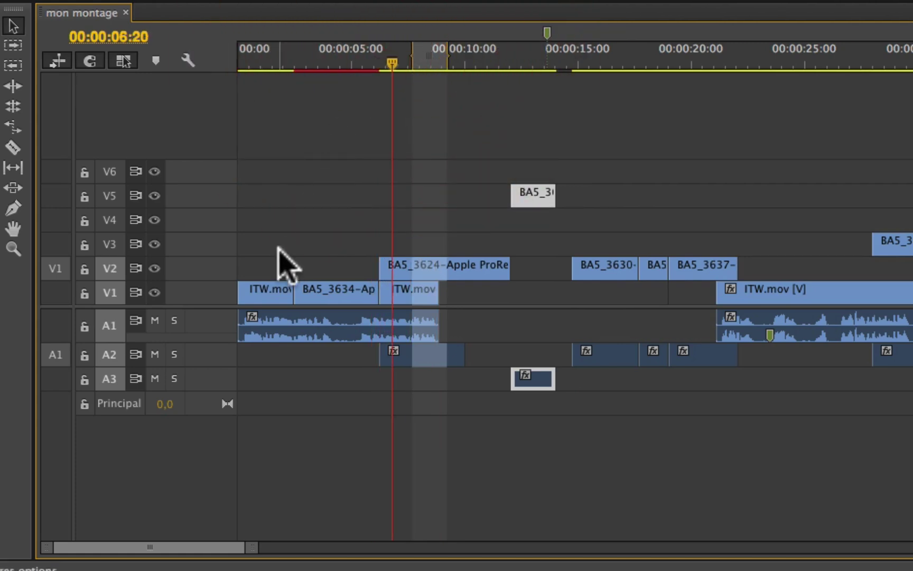
Mute and unmute audio track A1, set the same track to solo and play from the start of BA5_3624
{"action": "left_click", "coordinate": [154, 321]}
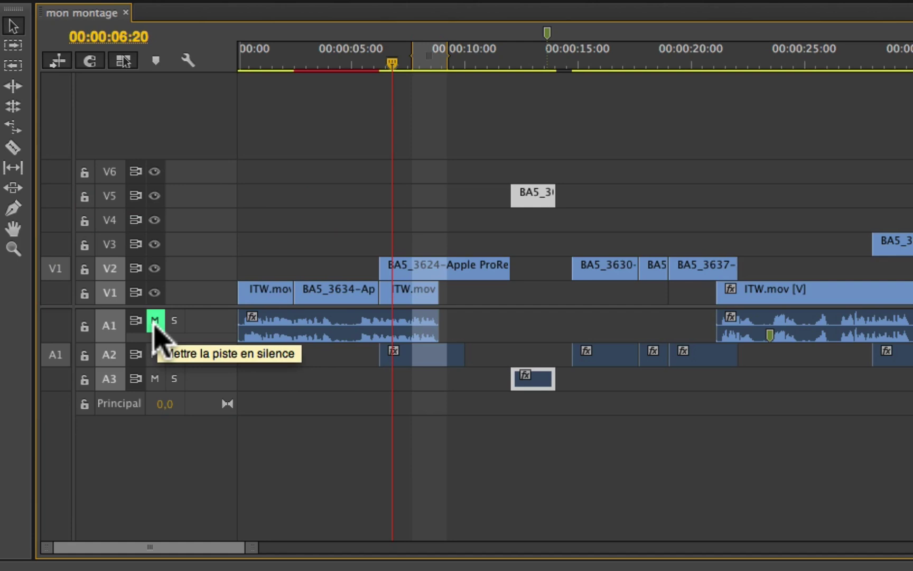
{"action": "left_click", "coordinate": [155, 321]}
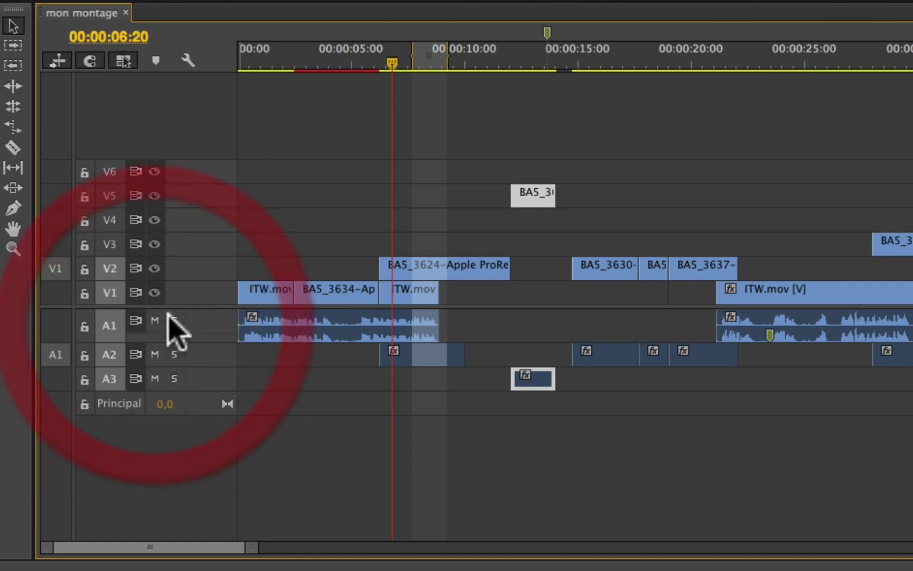
{"action": "left_click", "coordinate": [175, 320]}
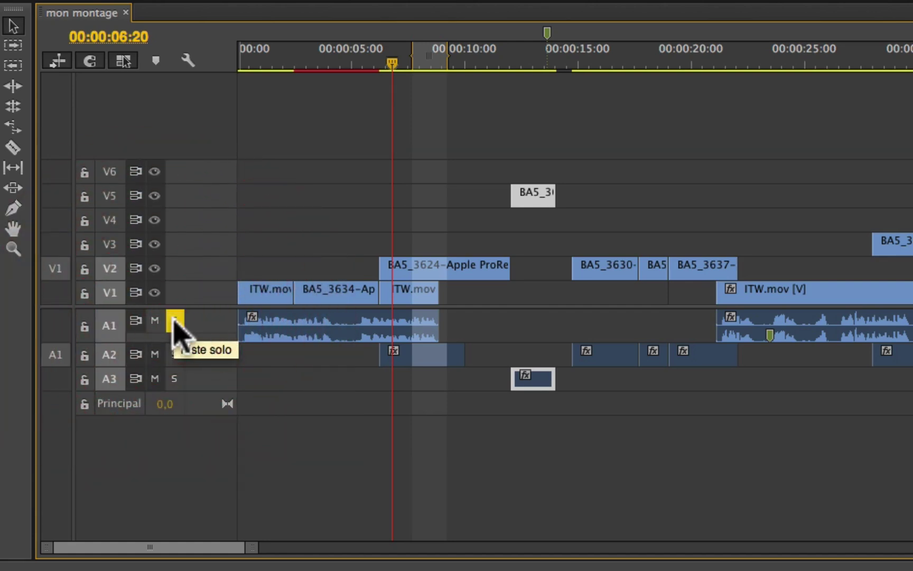
{"action": "left_click", "coordinate": [376, 61]}
{"action": "key", "text": "space"}
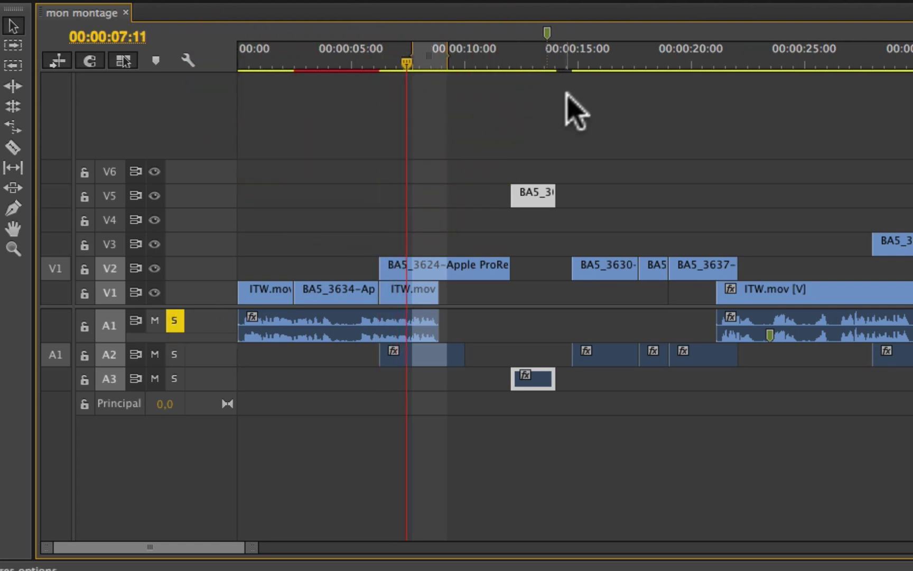
With audio track A1 soloed, listen to the passages over BA5_3630, BA5_3645 and the second ITW.mov clip
{"action": "left_click", "coordinate": [585, 66]}
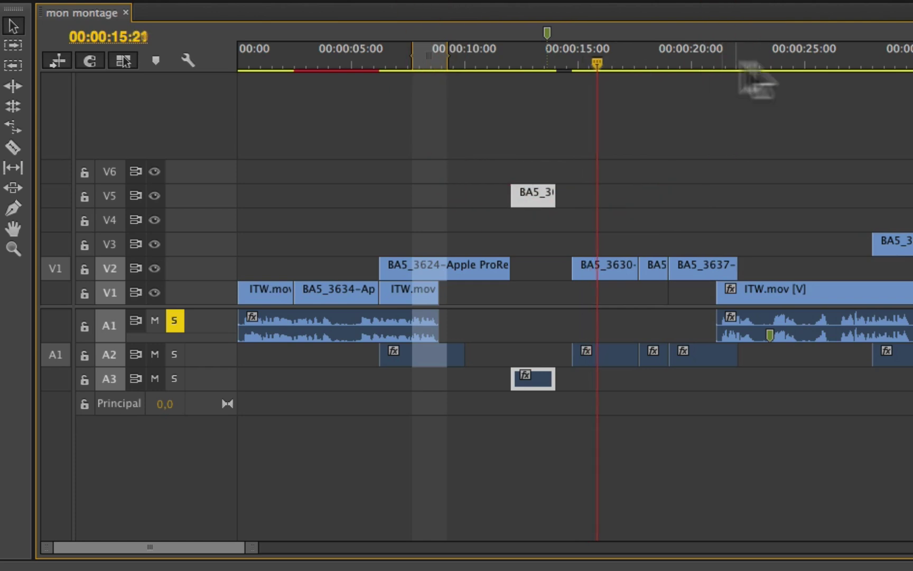
{"action": "key", "text": "space"}
{"action": "scroll", "coordinate": [884, 83], "scroll_direction": "right", "scroll_amount": 10}
{"action": "scroll", "coordinate": [740, 91], "scroll_direction": "left", "scroll_amount": 10}
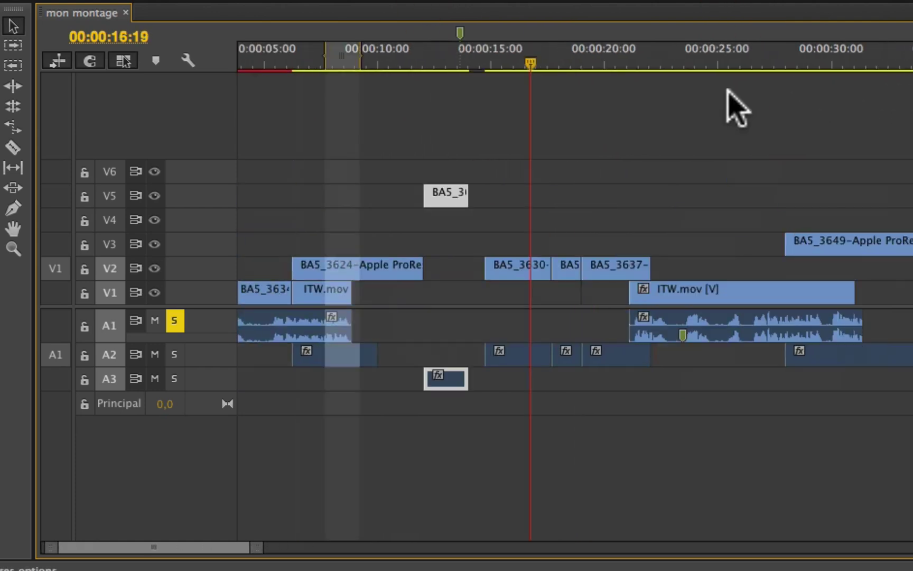
{"action": "scroll", "coordinate": [728, 90], "scroll_direction": "right", "scroll_amount": 1}
{"action": "scroll", "coordinate": [728, 90], "scroll_direction": "right", "scroll_amount": 5}
{"action": "scroll", "coordinate": [650, 74], "scroll_direction": "left", "scroll_amount": 1}
{"action": "left_click", "coordinate": [634, 63]}
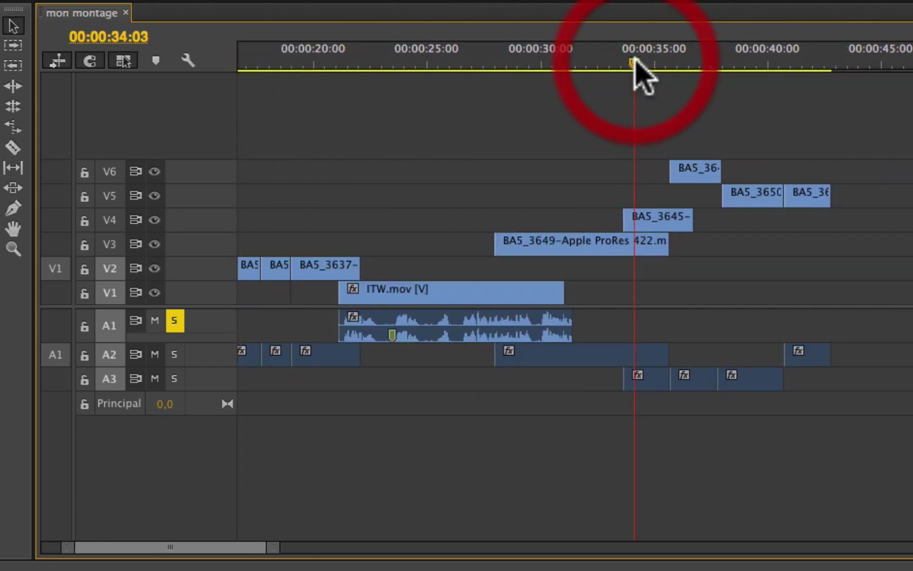
{"action": "key", "text": "space"}
{"action": "scroll", "coordinate": [490, 143], "scroll_direction": "left", "scroll_amount": 5}
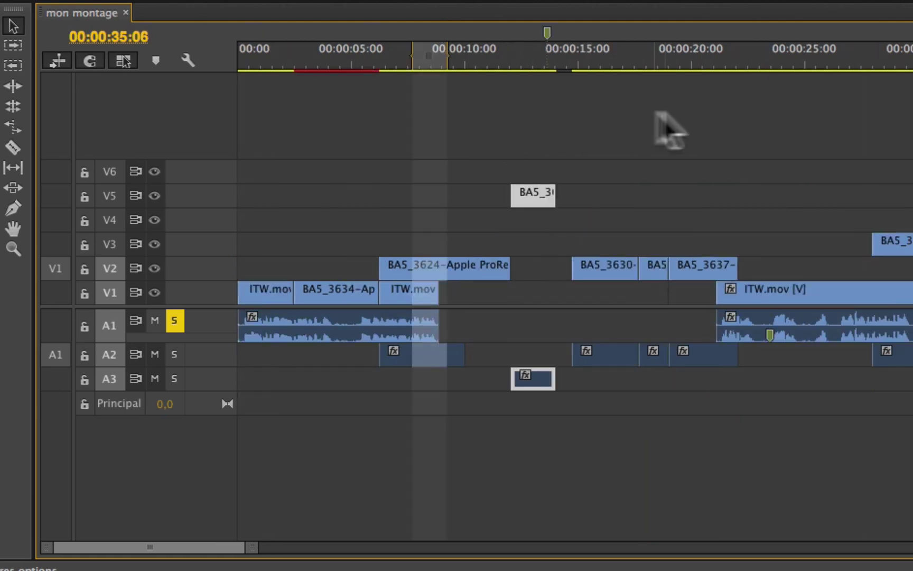
{"action": "left_click", "coordinate": [751, 58]}
{"action": "key", "text": "space"}
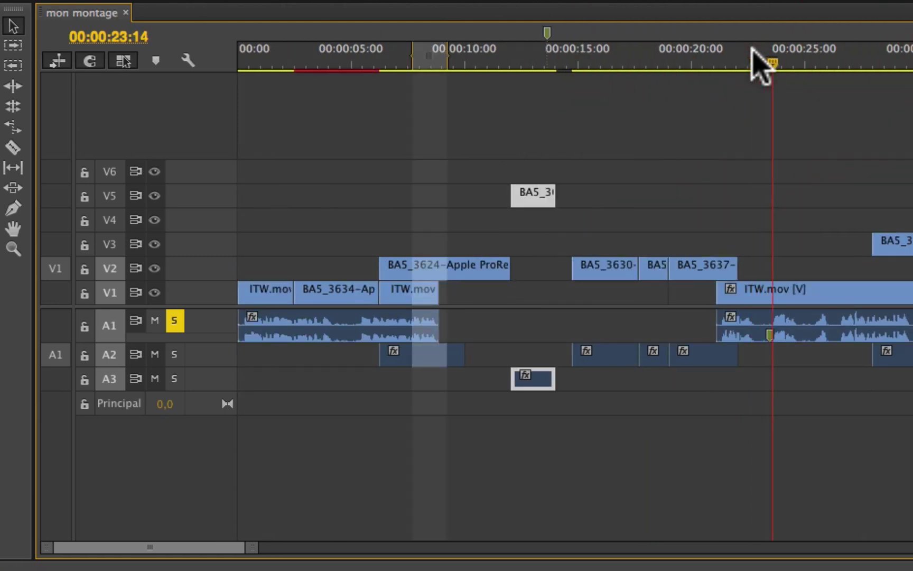
{"action": "key", "text": "space"}
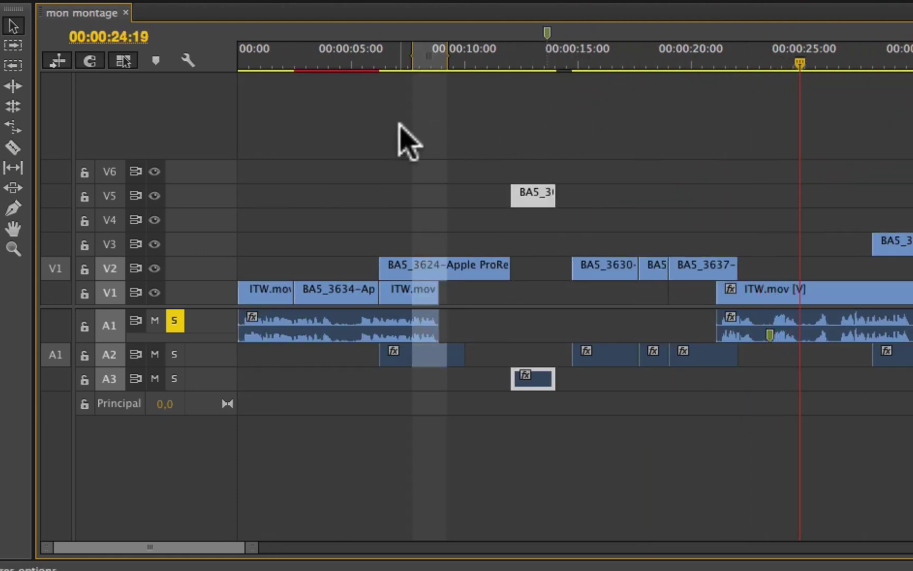
From 00:00:06:16, toggle the solo of audio track A1 off, on and off around playback, and mute and unmute the same track
{"action": "left_click", "coordinate": [388, 64]}
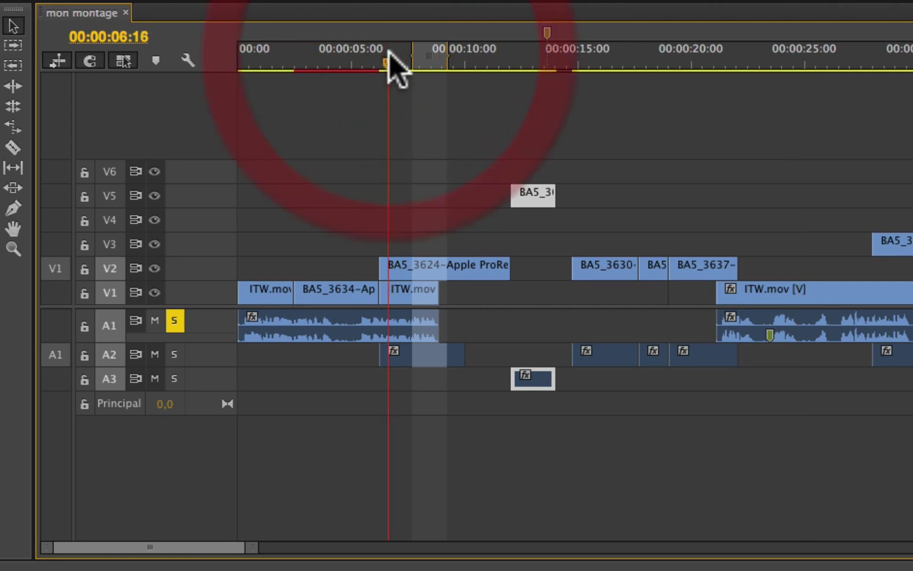
{"action": "left_click", "coordinate": [174, 320]}
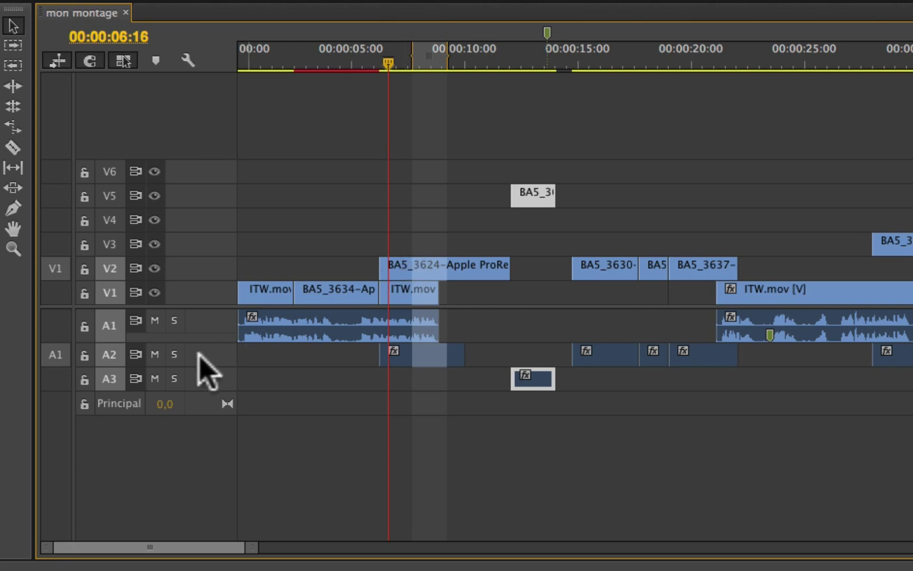
{"action": "left_click", "coordinate": [174, 320]}
{"action": "key", "text": "space"}
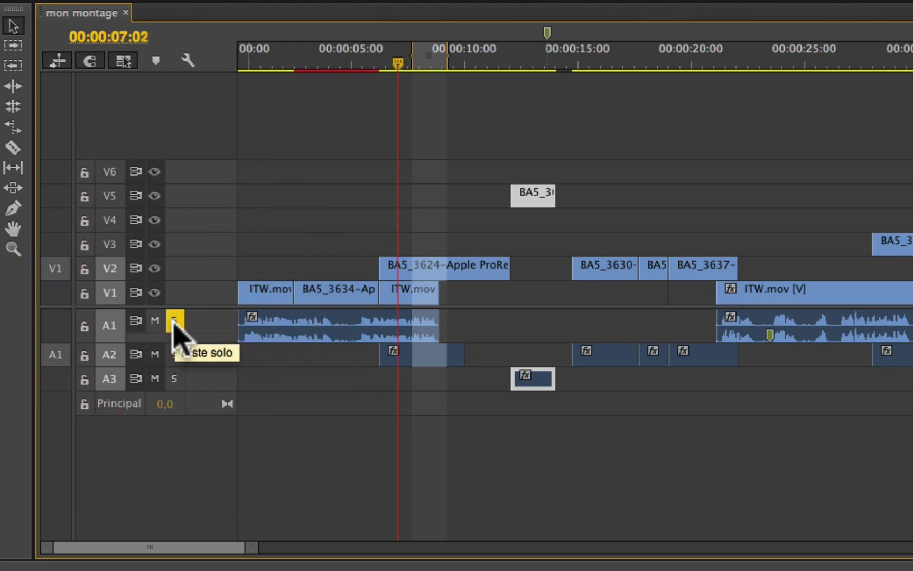
{"action": "left_click", "coordinate": [175, 321]}
{"action": "left_click", "coordinate": [155, 320]}
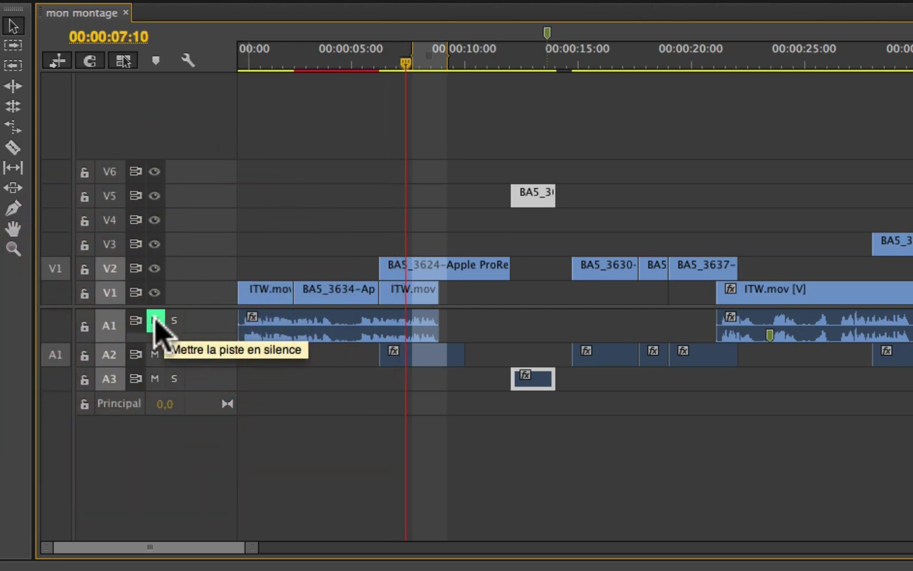
{"action": "left_click", "coordinate": [155, 321]}
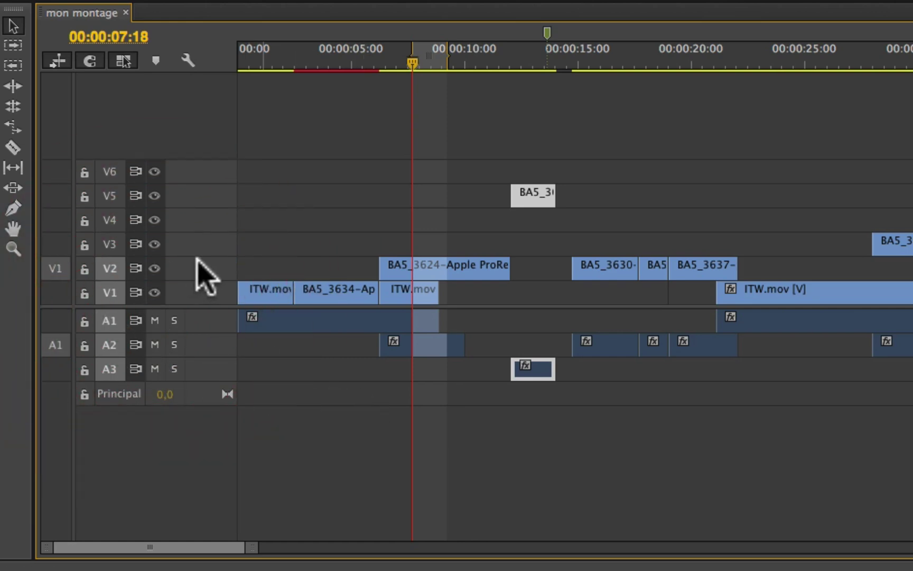
Expand video track V1, rename it ITW and collapse the track again
{"action": "left_click_drag", "start_coordinate": [197, 256], "coordinate": [197, 207]}
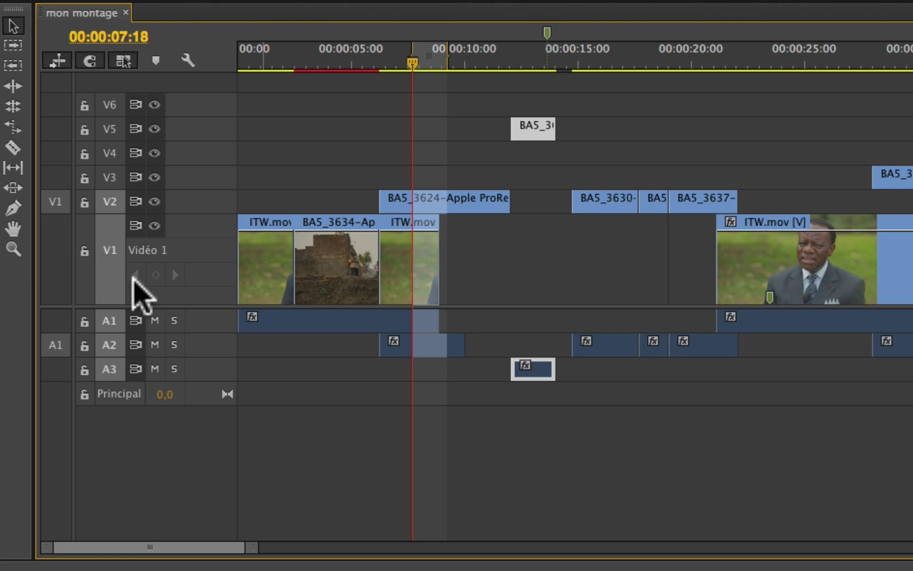
{"action": "right_click", "coordinate": [160, 253]}
{"action": "left_click", "coordinate": [183, 268]}
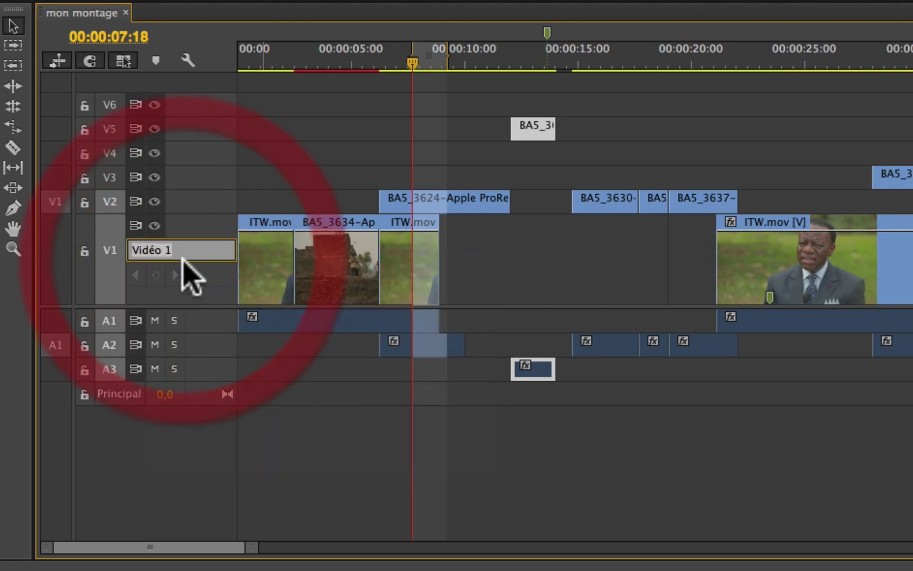
{"action": "key", "text": "BackSpace"}
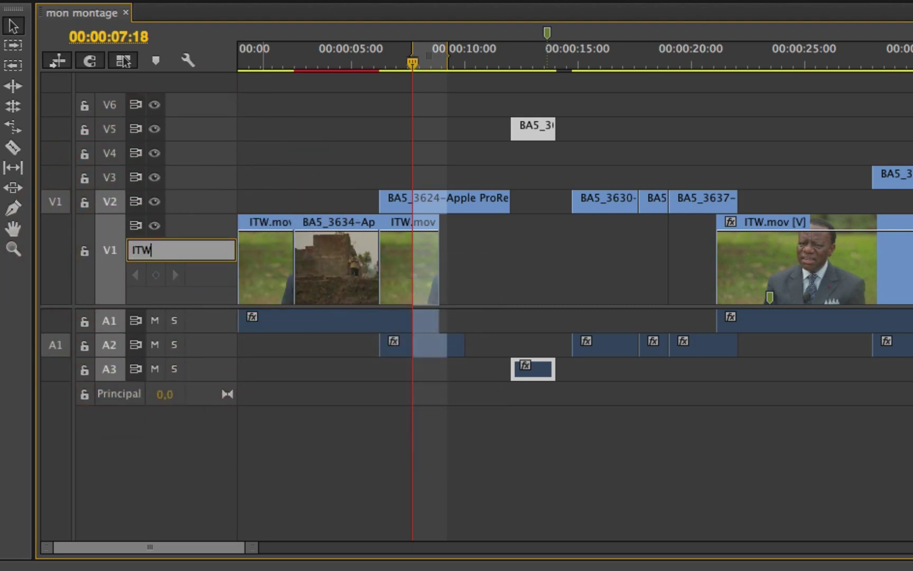
{"action": "type", "text": "ITW"}
{"action": "key", "text": "Return"}
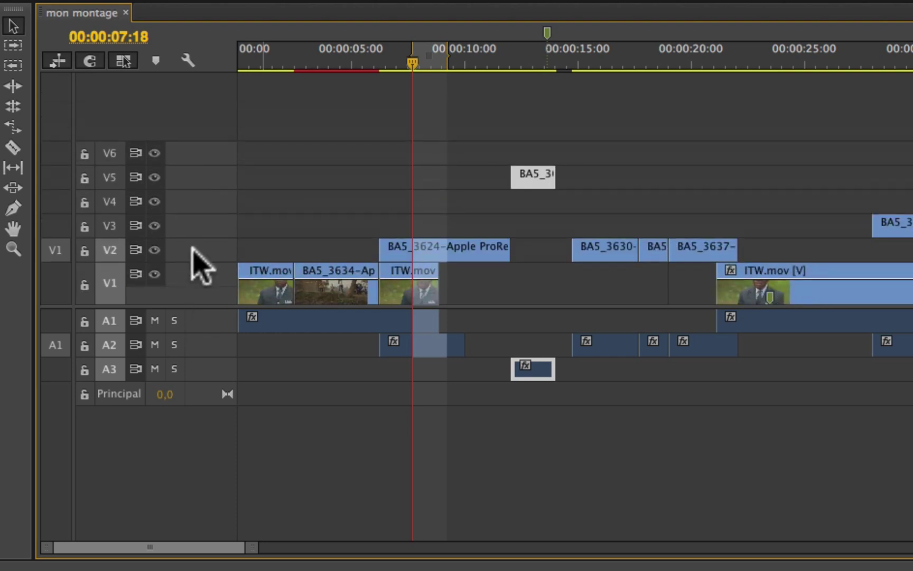
{"action": "left_click_drag", "start_coordinate": [189, 269], "coordinate": [190, 247]}
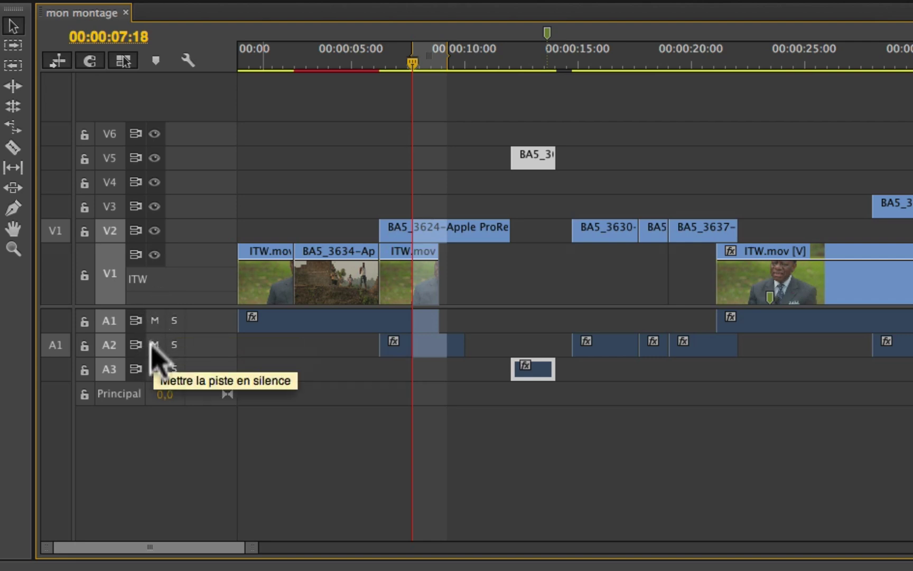
{"action": "left_click_drag", "start_coordinate": [190, 247], "coordinate": [182, 294]}
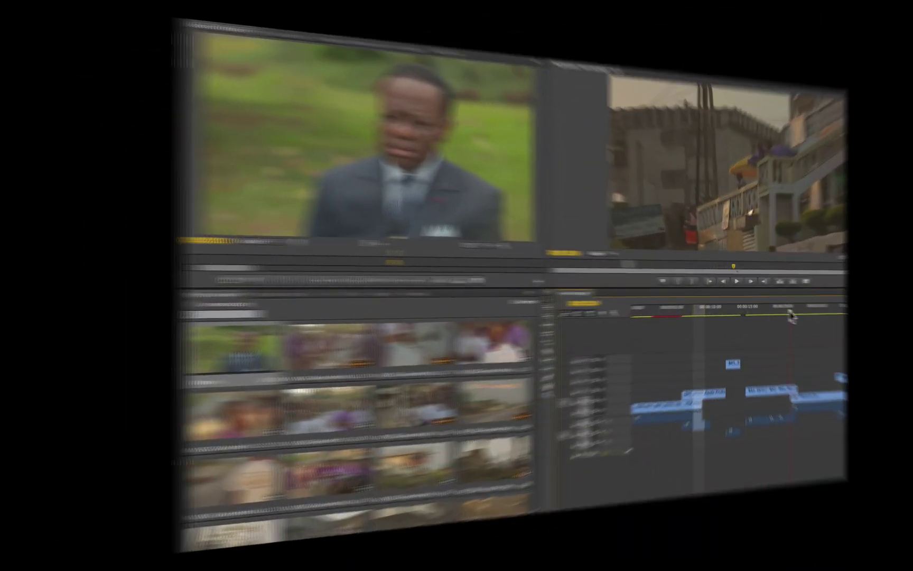
Bring the sequence playhead to 00:00:20:24 and examine the existing marker mark1 in the ITW.mov source clip
{"action": "left_click", "coordinate": [712, 58]}
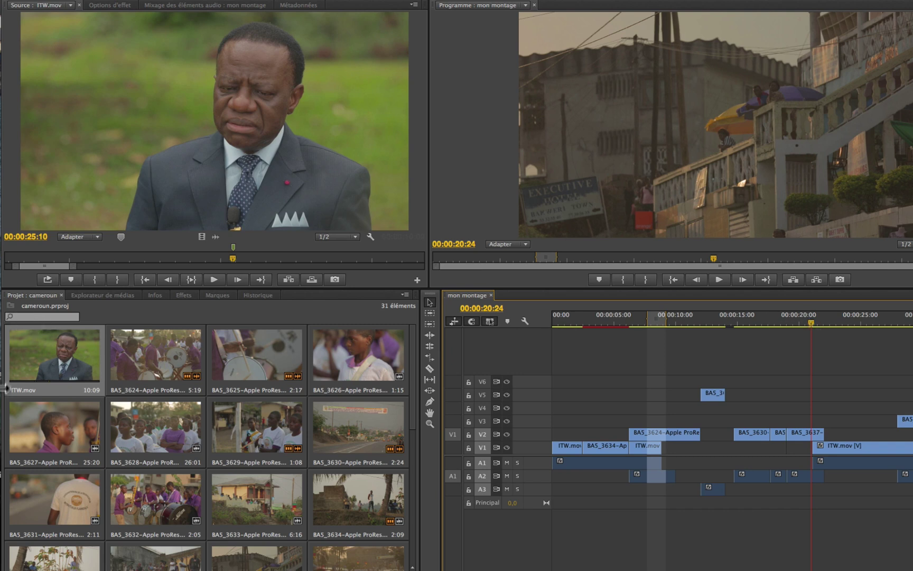
{"action": "left_click", "coordinate": [229, 243]}
{"action": "key", "text": "m"}
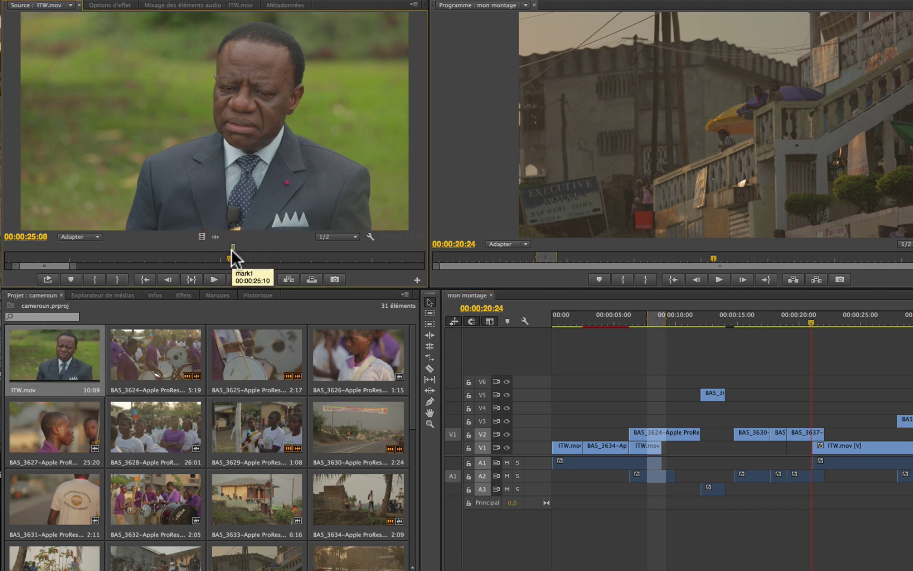
{"action": "key", "text": "space"}
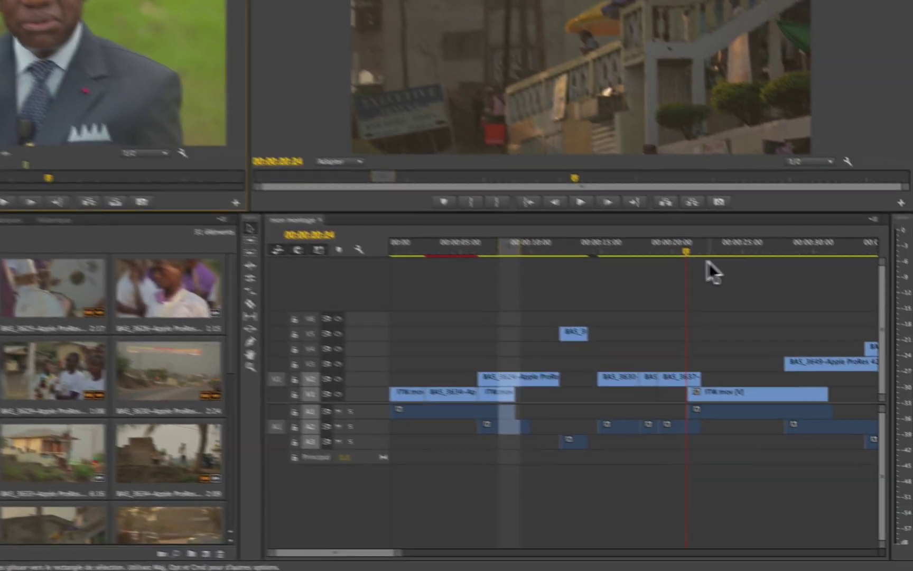
Play the second ITW.mov clip, add a sequence marker at 00:00:24:19 and name it "début synthé nom"
{"action": "left_click", "coordinate": [812, 318]}
{"action": "key", "text": "space"}
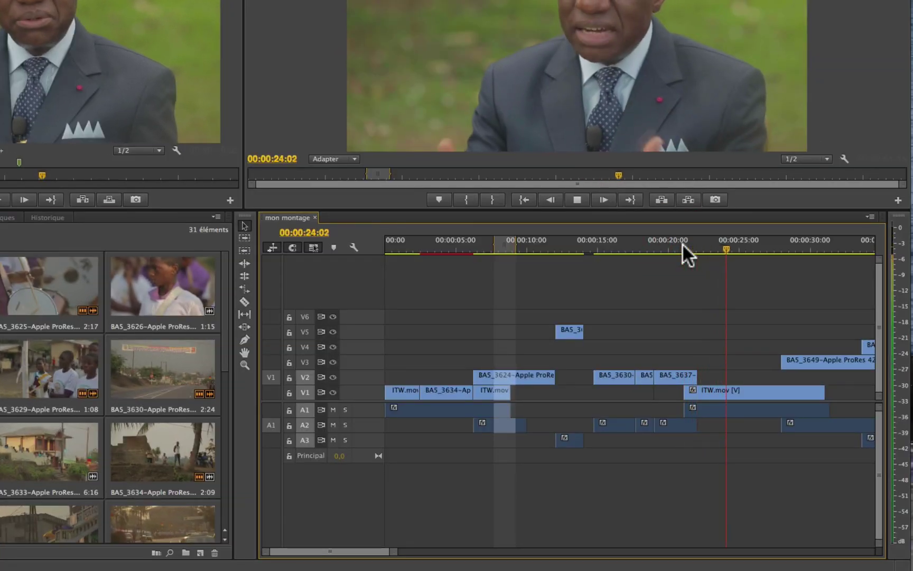
{"action": "left_click", "coordinate": [736, 246]}
{"action": "left_click", "coordinate": [733, 244]}
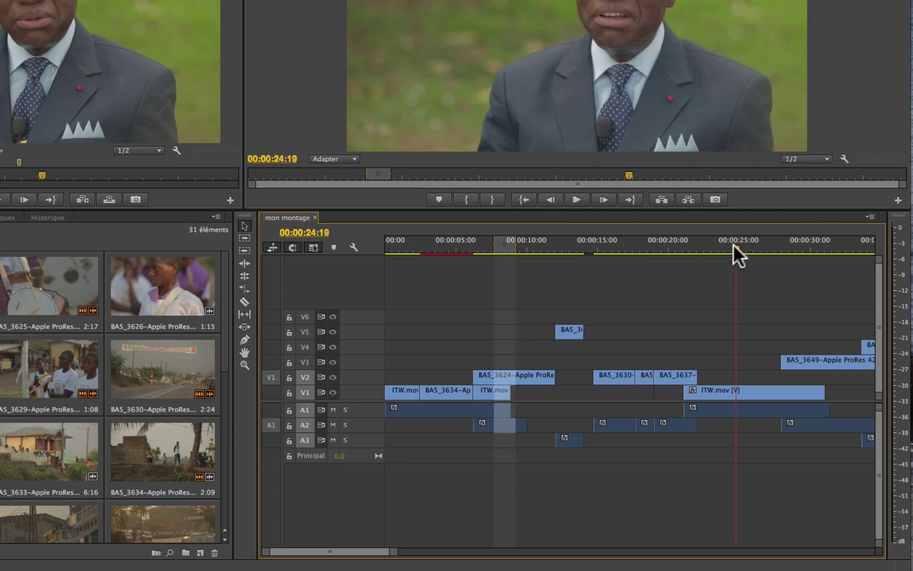
{"action": "key", "text": "m"}
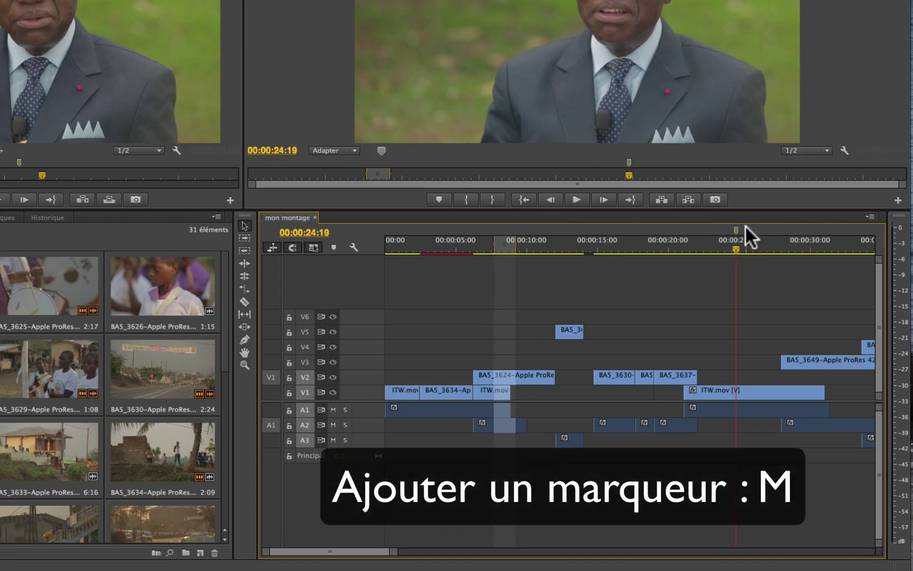
{"action": "double_click", "coordinate": [735, 229]}
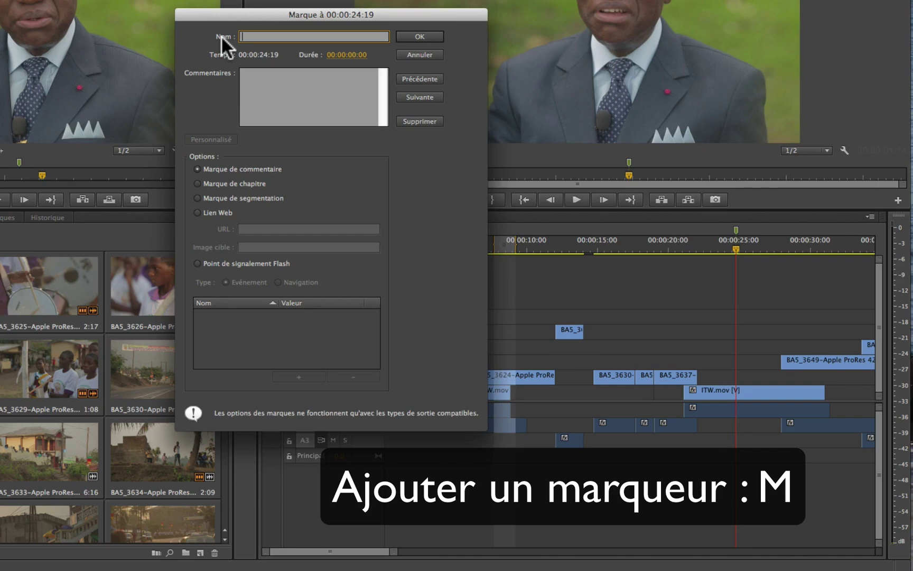
{"action": "type", "text": "début synthé nom"}
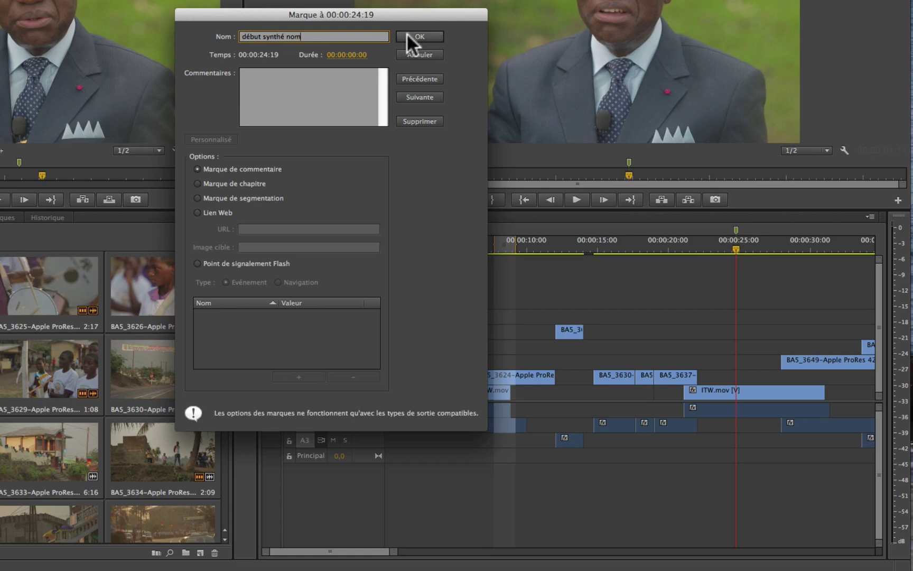
{"action": "left_click", "coordinate": [409, 36]}
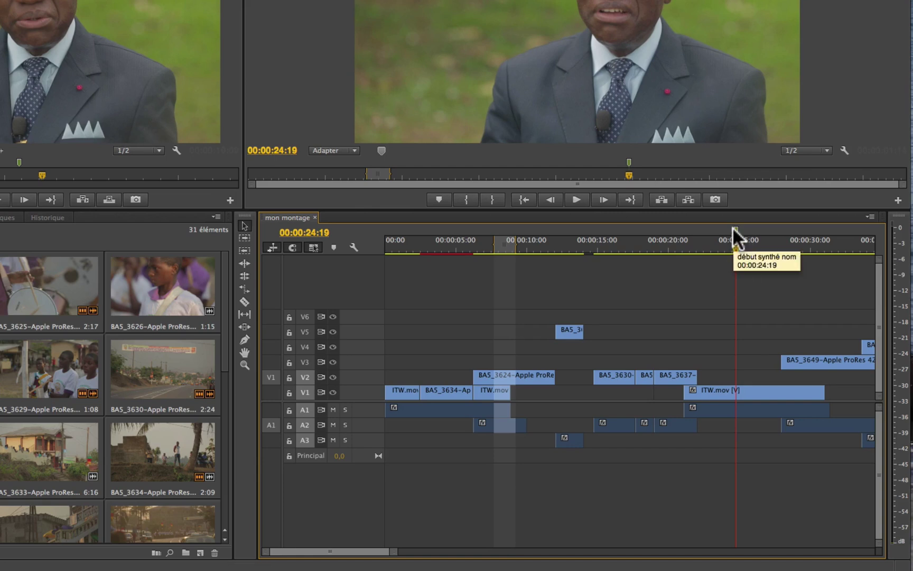
Select the second ITW.mov clip on V1 and examine the sequence marker above it
{"action": "left_click", "coordinate": [733, 389]}
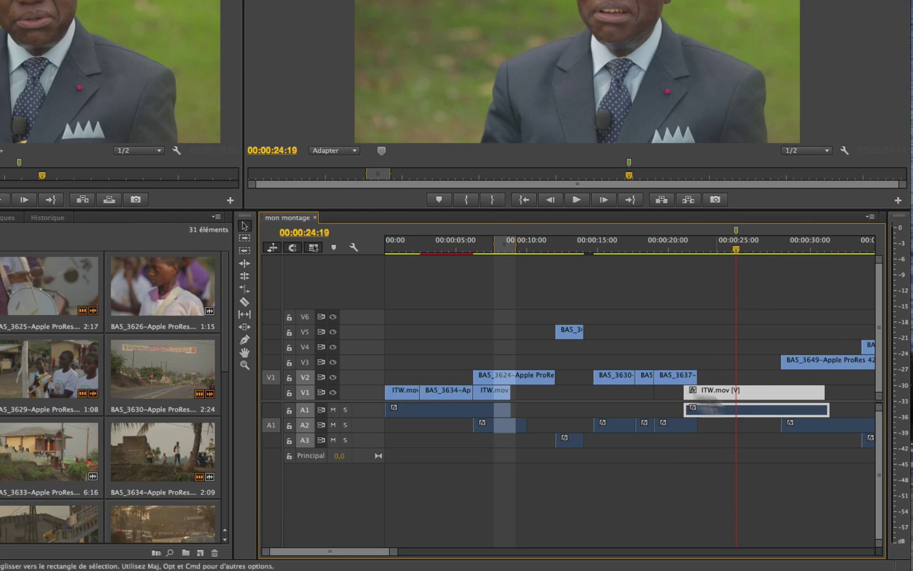
{"action": "left_click", "coordinate": [732, 227]}
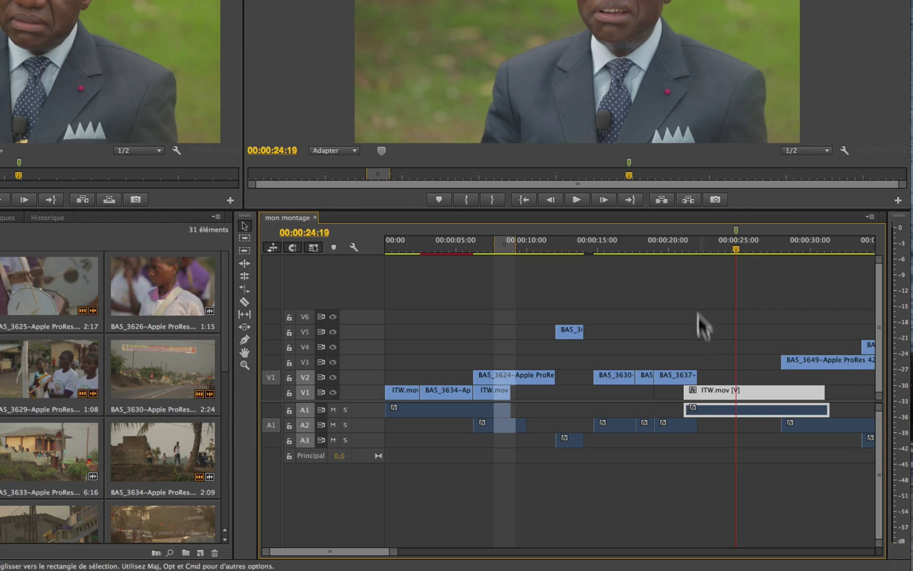
{"action": "left_click", "coordinate": [669, 233]}
{"action": "left_click", "coordinate": [736, 230]}
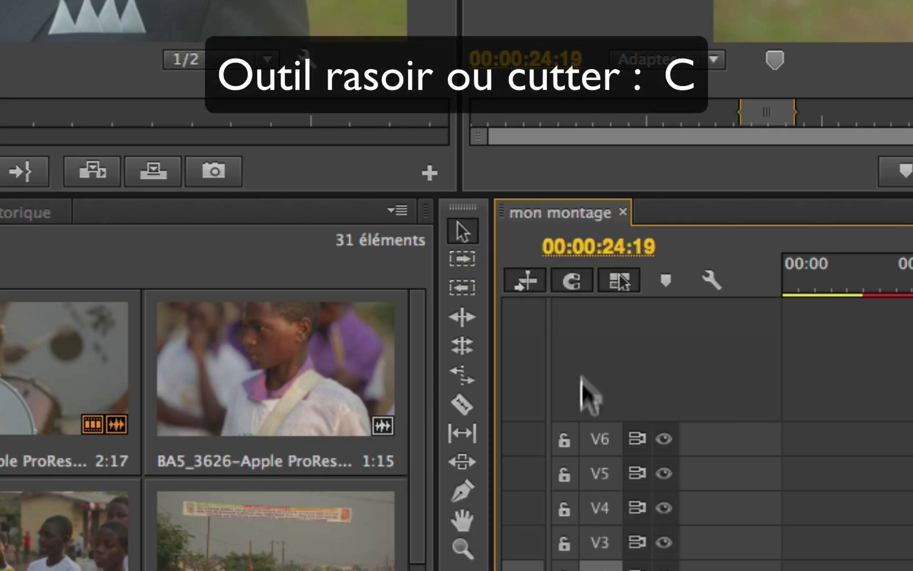
Split the second ITW.mov clip with the Razor tool at about 00:00:23:13 and at the marker at 00:00:24:19
{"action": "left_click", "coordinate": [463, 405]}
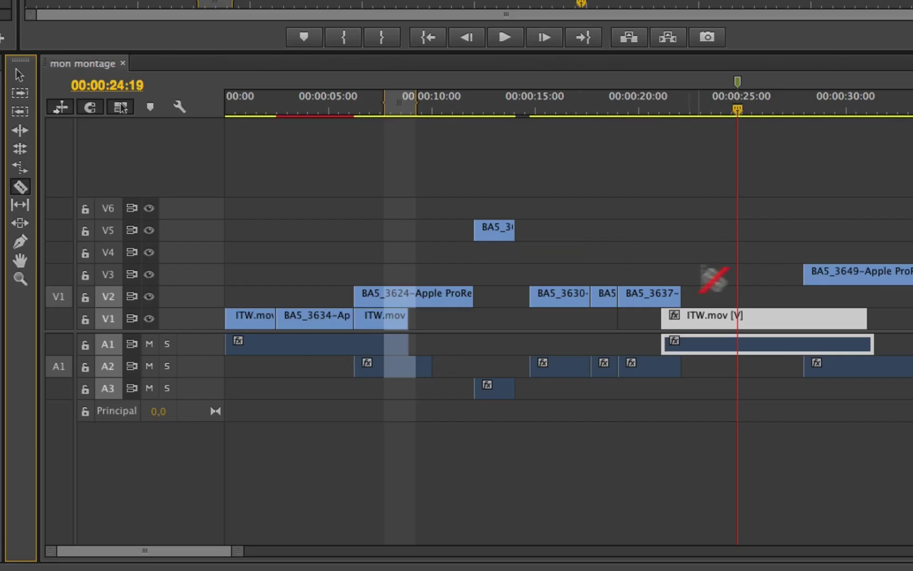
{"action": "left_click_drag", "start_coordinate": [738, 116], "coordinate": [673, 100]}
{"action": "key", "text": "space"}
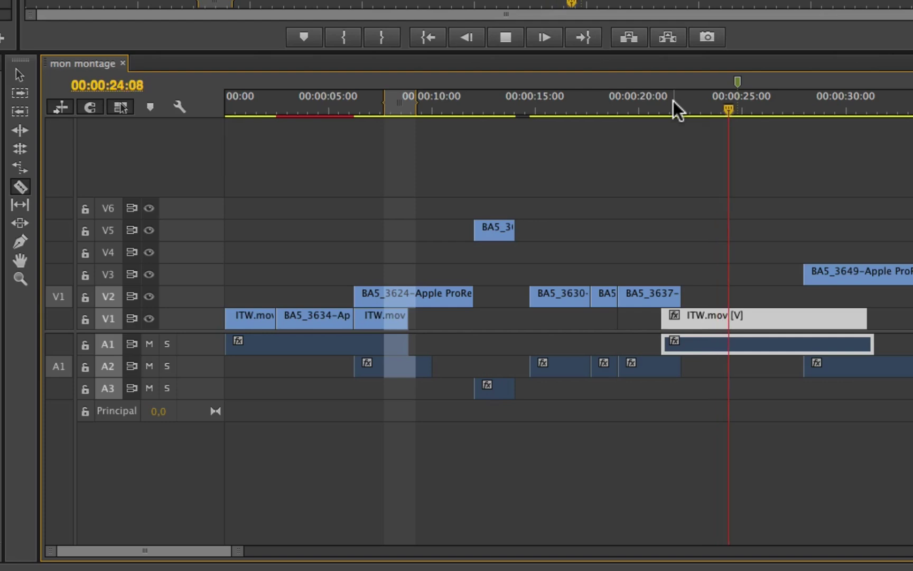
{"action": "key", "text": "j"}
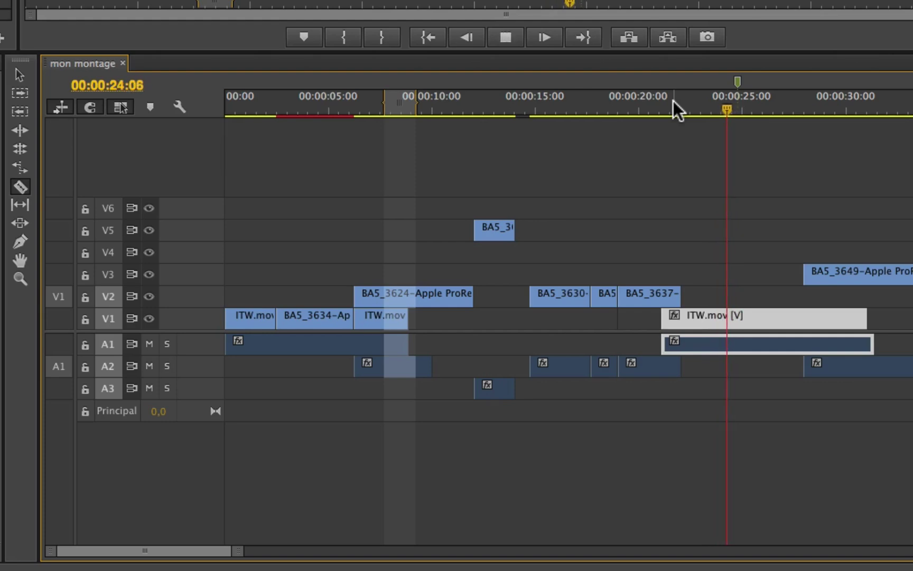
{"action": "key", "text": "l"}
{"action": "key", "text": "k"}
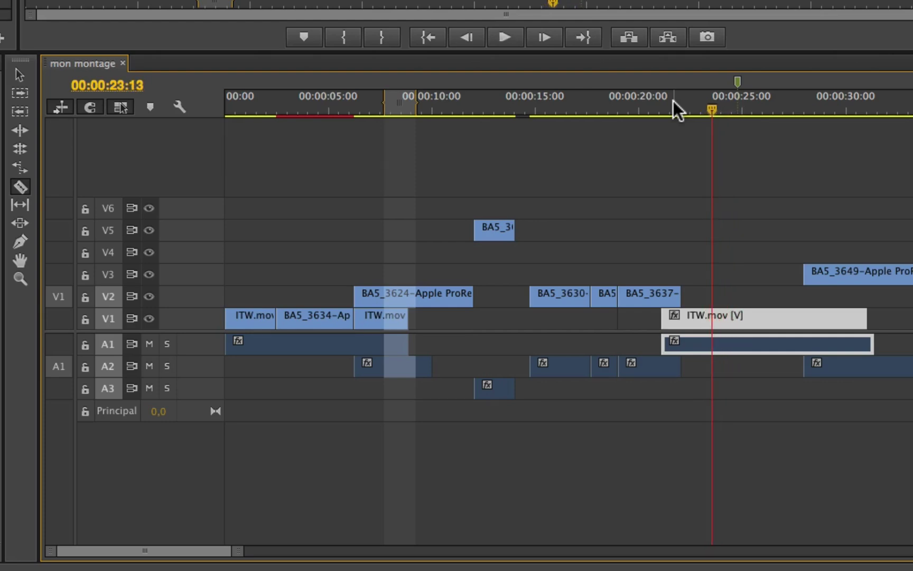
{"action": "key", "text": "b"}
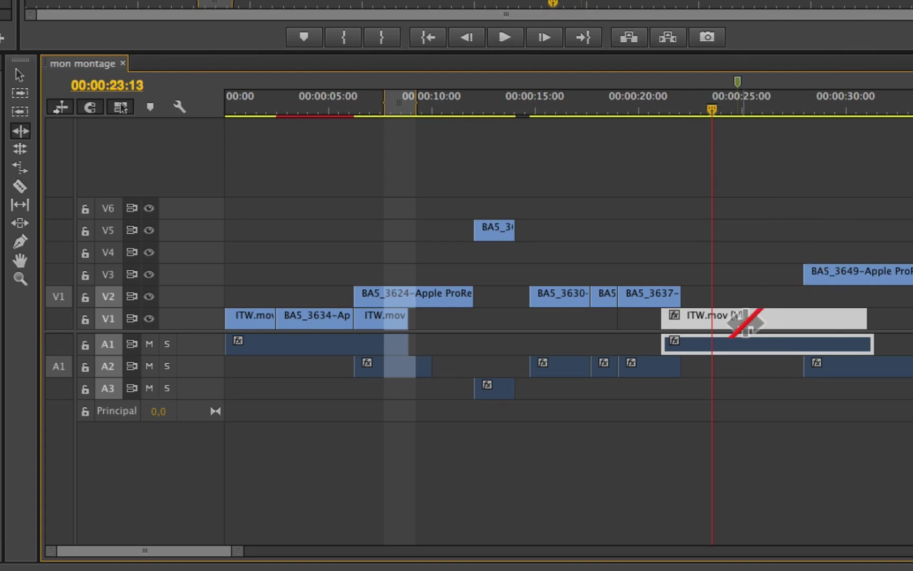
{"action": "key", "text": "c"}
{"action": "scroll", "coordinate": [750, 323], "scroll_direction": "down", "scroll_amount": 1}
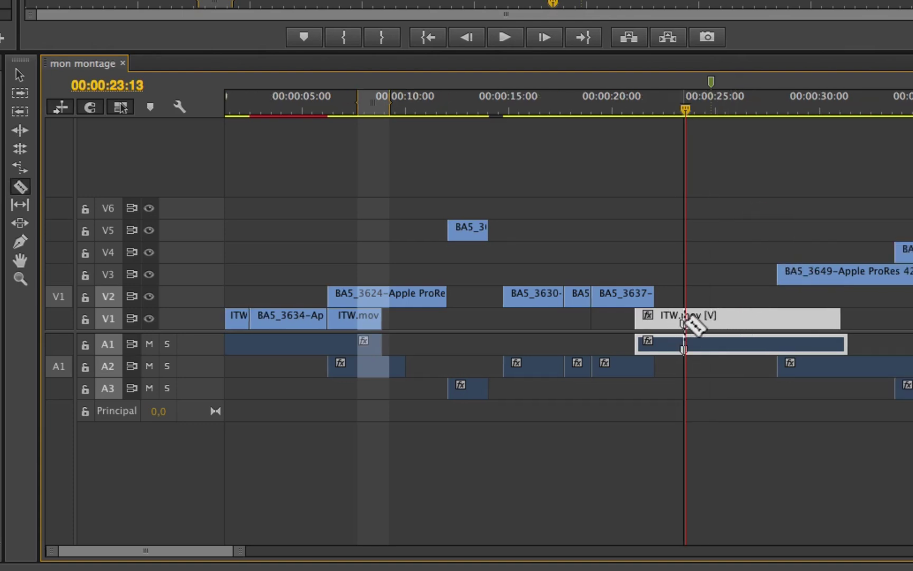
{"action": "left_click", "coordinate": [684, 321]}
{"action": "key", "text": "l"}
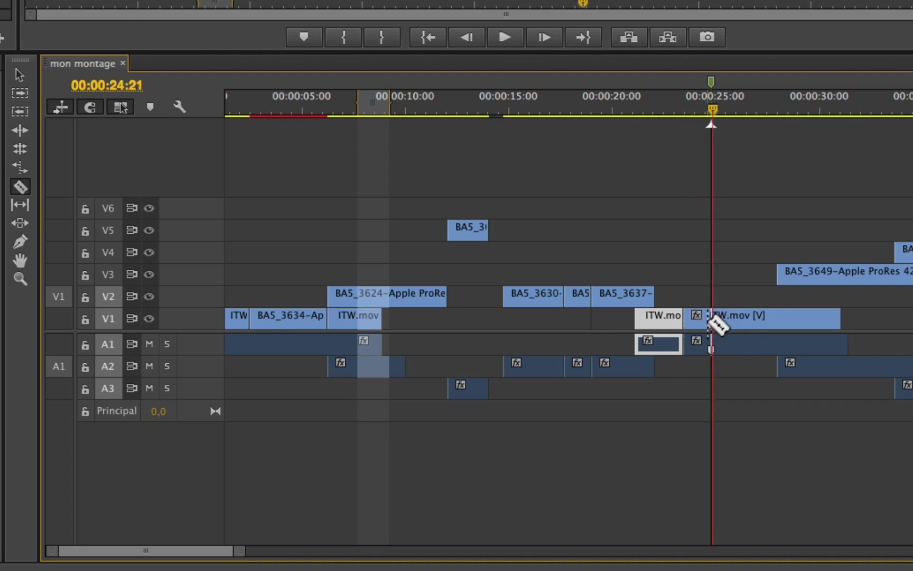
{"action": "left_click", "coordinate": [709, 320]}
Delete the short middle segment of the split ITW.mov clip, leaving a gap
{"action": "key", "text": "a"}
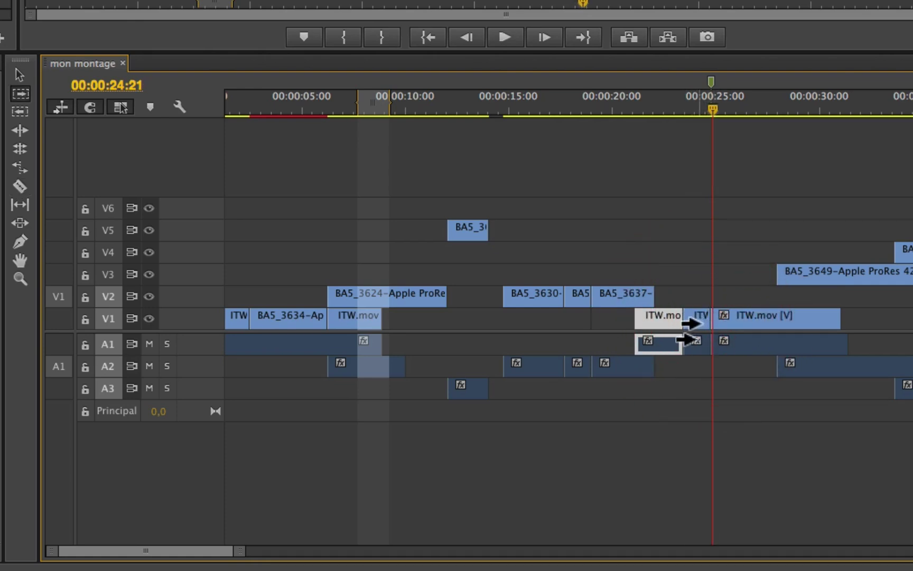
{"action": "scroll", "coordinate": [692, 324], "scroll_direction": "left", "scroll_amount": 1}
{"action": "key", "text": "v"}
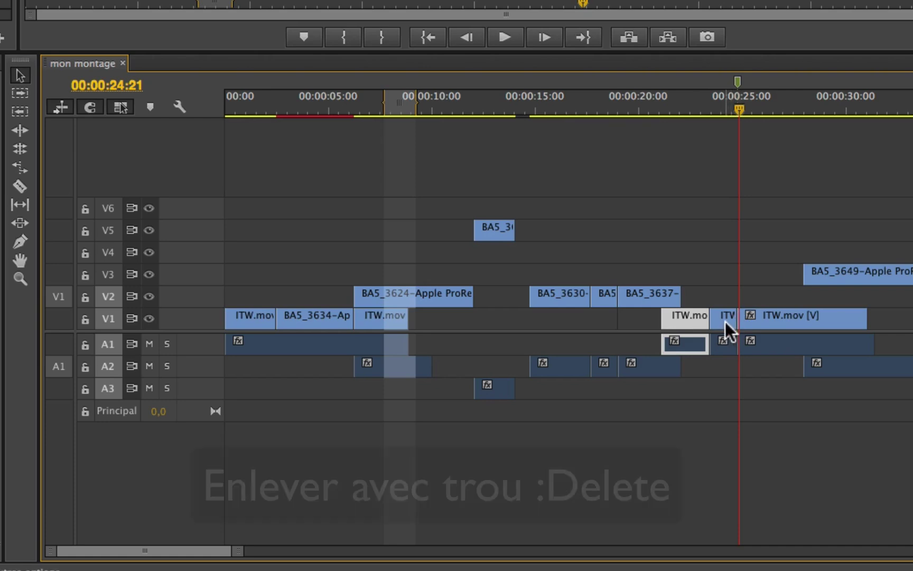
{"action": "left_click", "coordinate": [725, 317]}
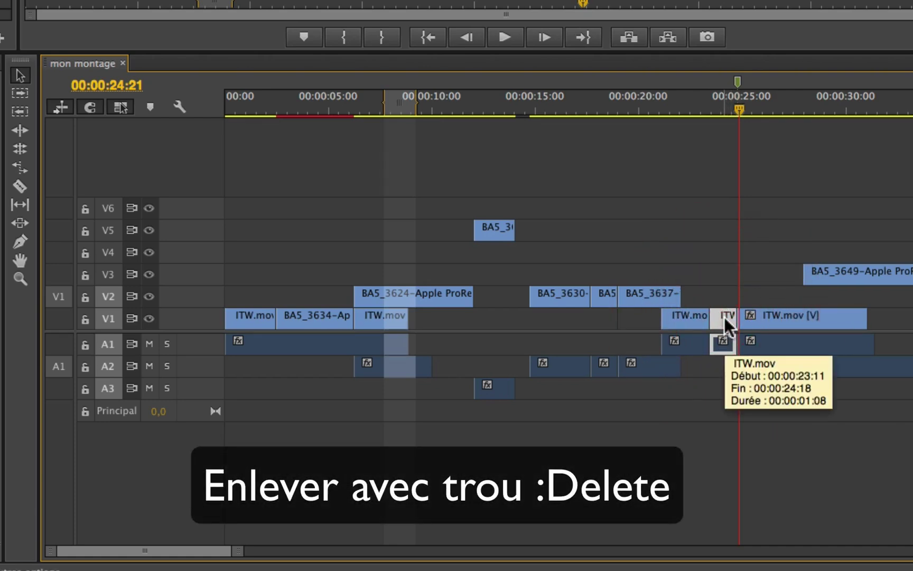
{"action": "key", "text": "Delete"}
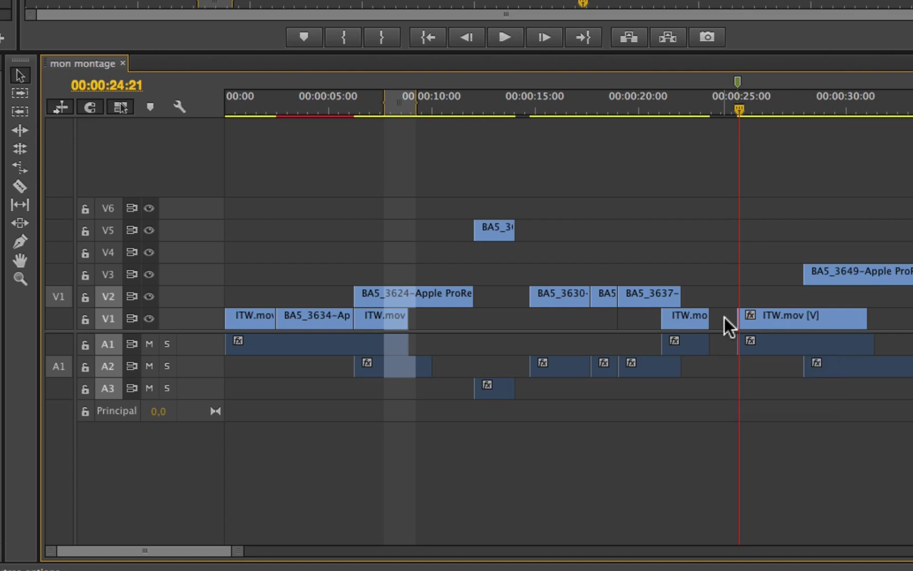
Undo the deletion and ripple delete the same middle ITW.mov segment to close the gap
{"action": "key", "text": "super+z"}
{"action": "left_click", "coordinate": [725, 317]}
{"action": "key", "text": "shift+Delete"}
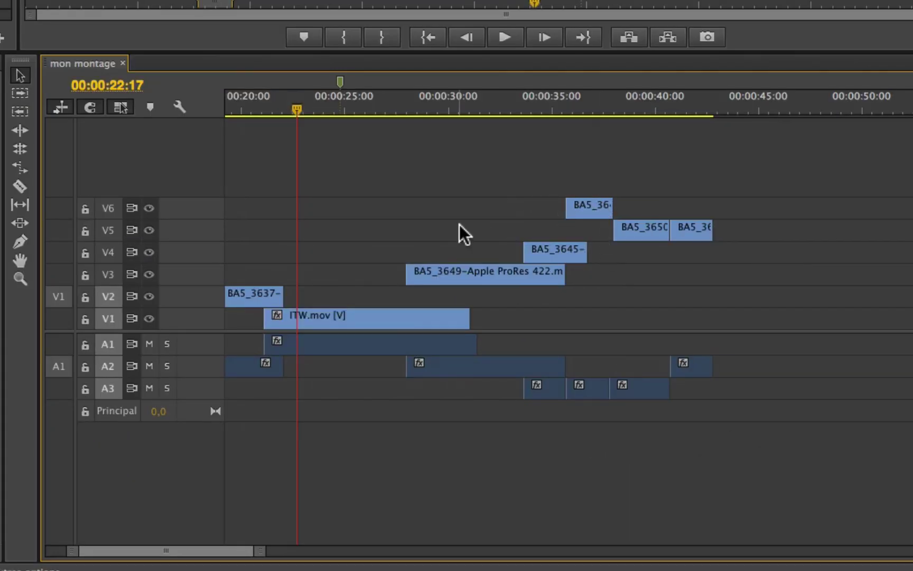
Cut the clips on all tracks at 00:00:29:15 with the Razor tool and start playback from there
{"action": "scroll", "coordinate": [460, 224], "scroll_direction": "up", "scroll_amount": 1}
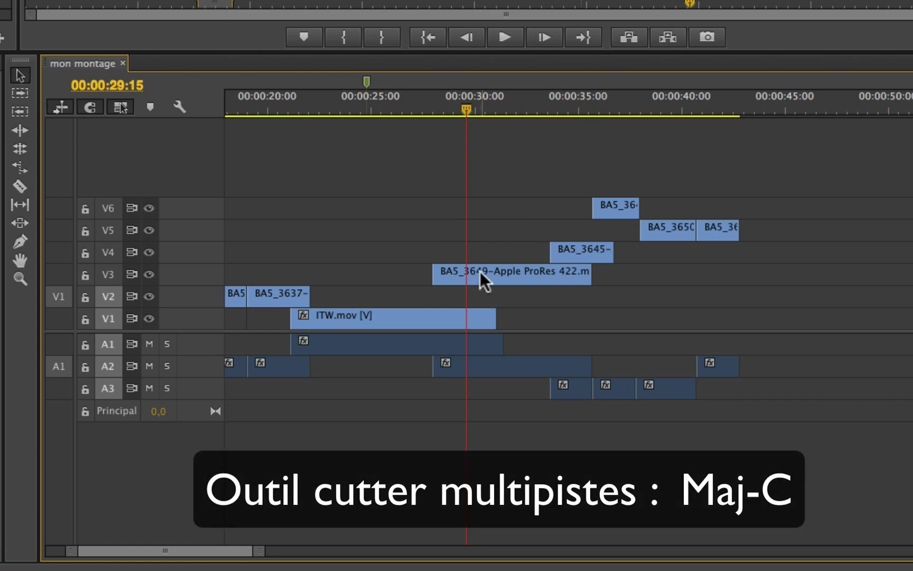
{"action": "scroll", "coordinate": [479, 247], "scroll_direction": "up", "scroll_amount": 2}
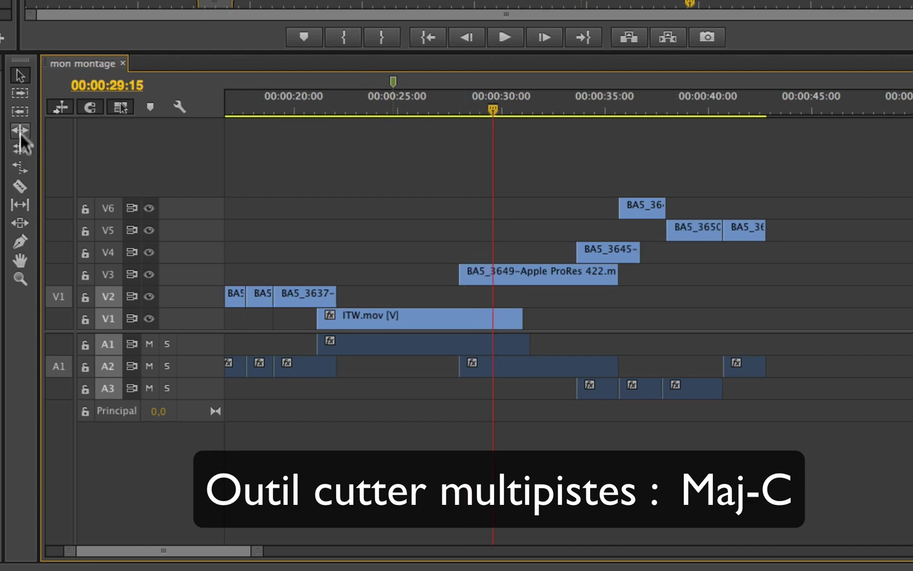
{"action": "left_click", "coordinate": [20, 186]}
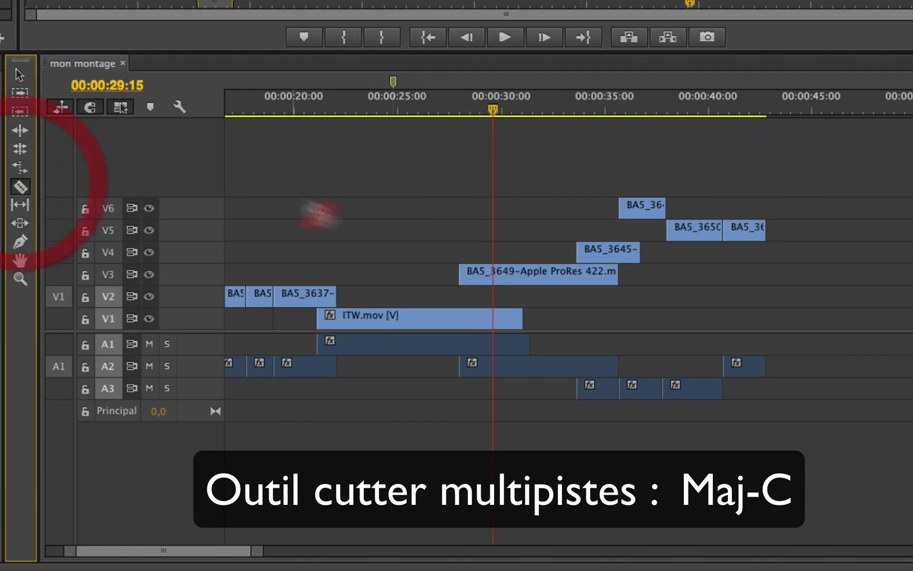
{"action": "left_click", "coordinate": [494, 273], "text": "shift"}
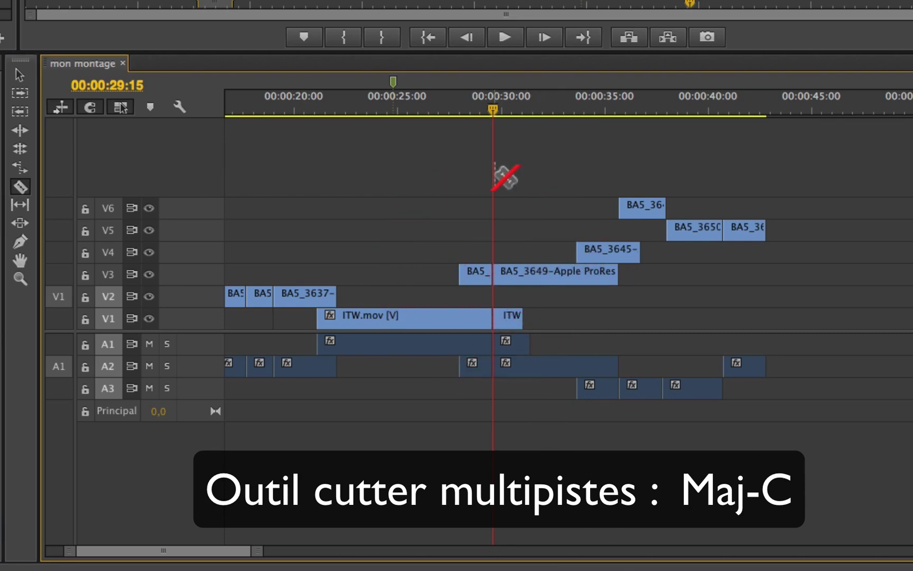
{"action": "key", "text": "space"}
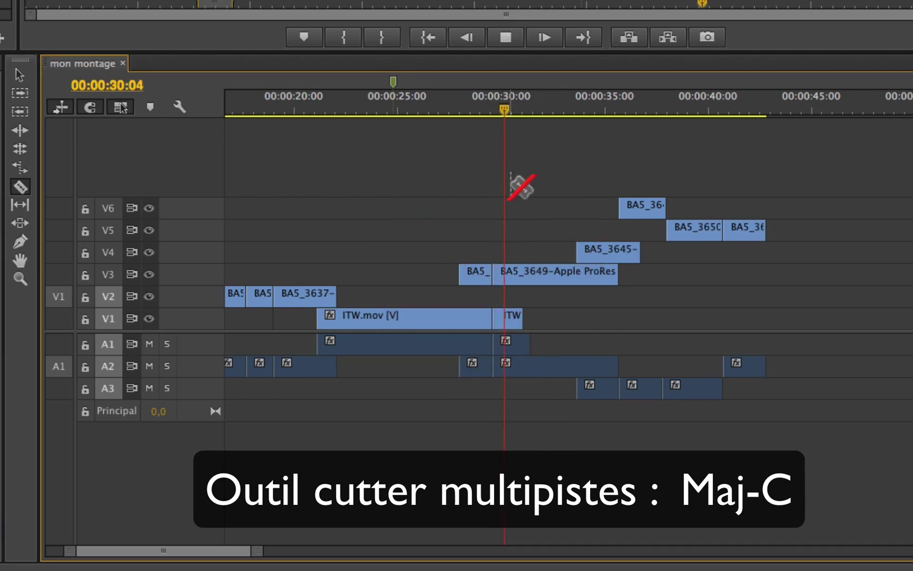
Stop playback and cut the clips on all tracks at 00:00:30:07 with the Razor tool, playing on to 00:00:31:03
{"action": "key", "text": "space"}
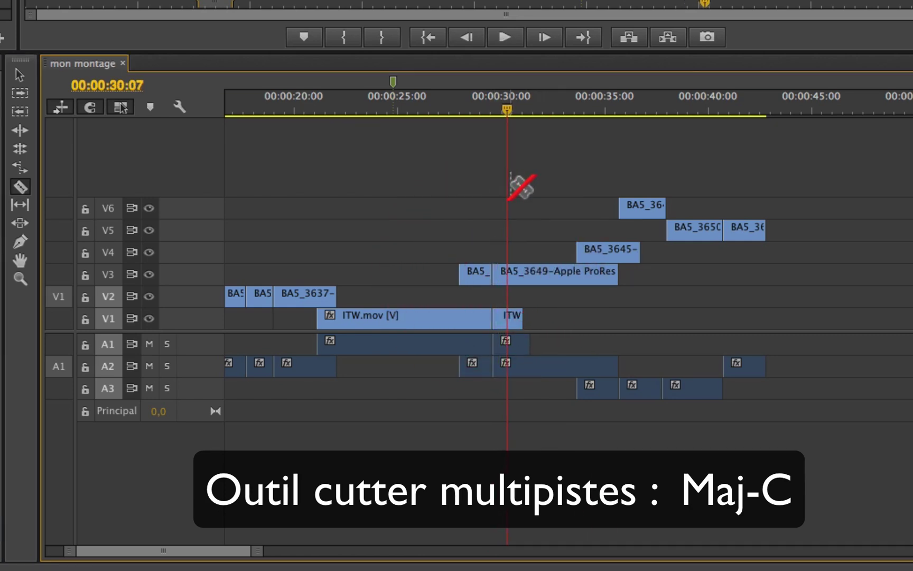
{"action": "left_click", "coordinate": [519, 276], "text": "shift"}
{"action": "key", "text": "space"}
{"action": "key", "text": "space"}
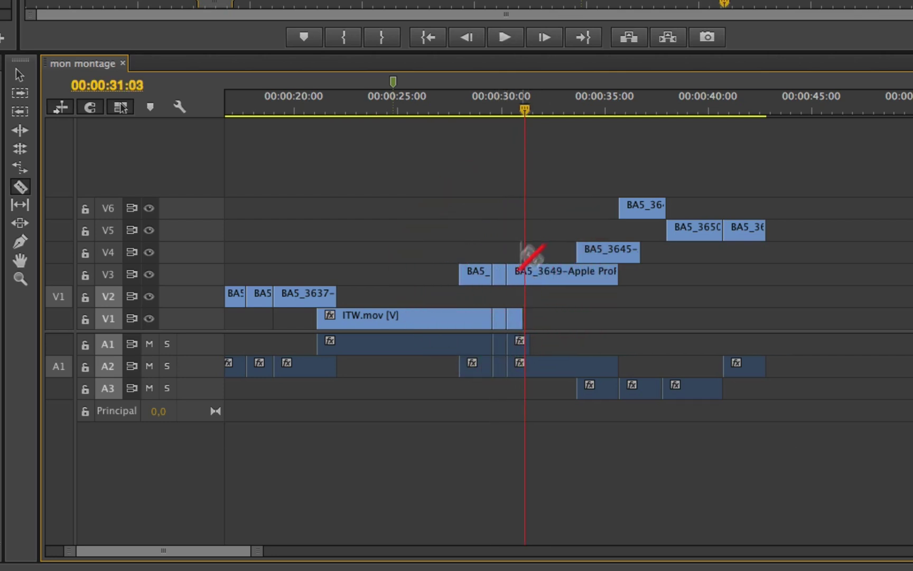
Delete the short segments between the two cuts at 00:00:29:15 and 00:00:30:07 on V3 and V1, with their linked audio
{"action": "key", "text": "a"}
{"action": "scroll", "coordinate": [497, 280], "scroll_direction": "left", "scroll_amount": 2}
{"action": "key", "text": "v"}
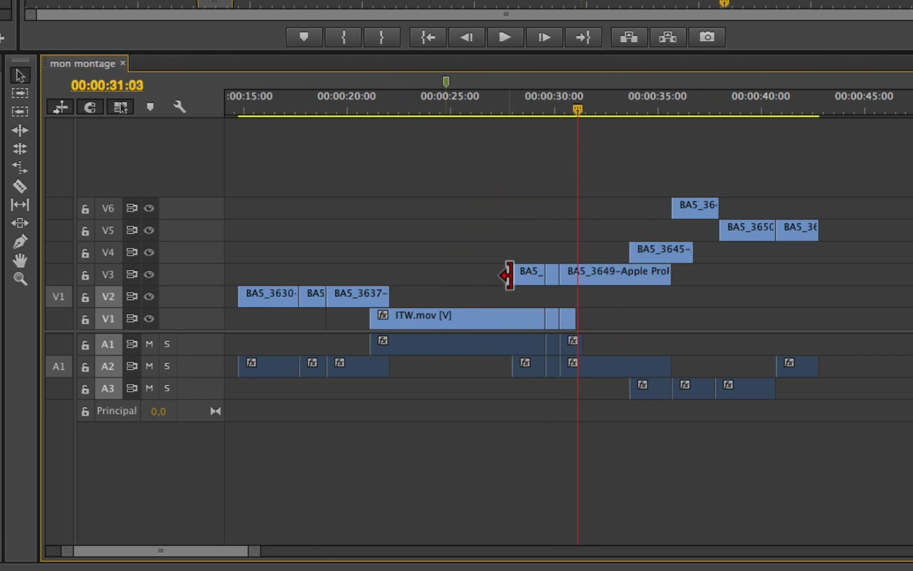
{"action": "left_click", "coordinate": [554, 276]}
{"action": "left_click", "coordinate": [550, 321], "text": "shift"}
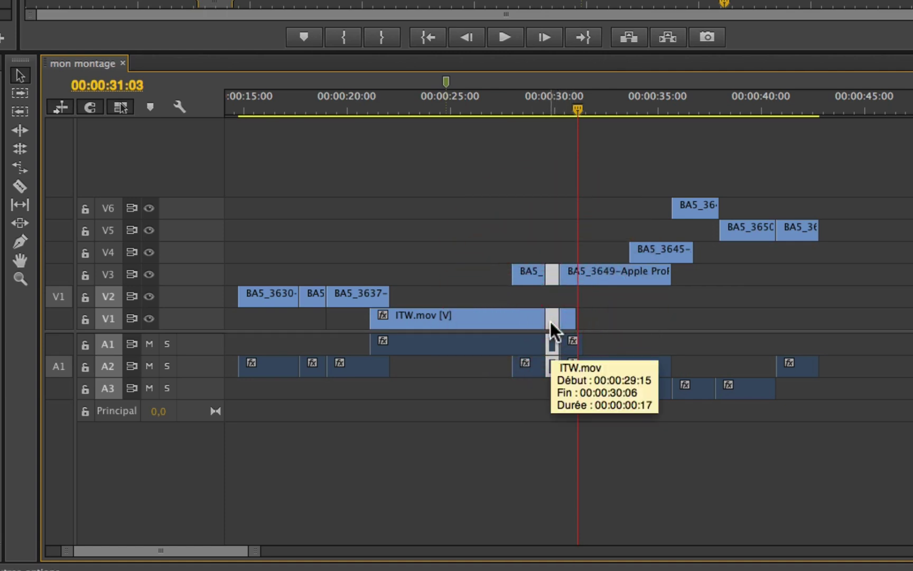
{"action": "key", "text": "Delete"}
Undo the segment deletion and both multi-track razor cuts
{"action": "key", "text": "super+z"}
{"action": "key", "text": "super+z"}
{"action": "key", "text": "super+z"}
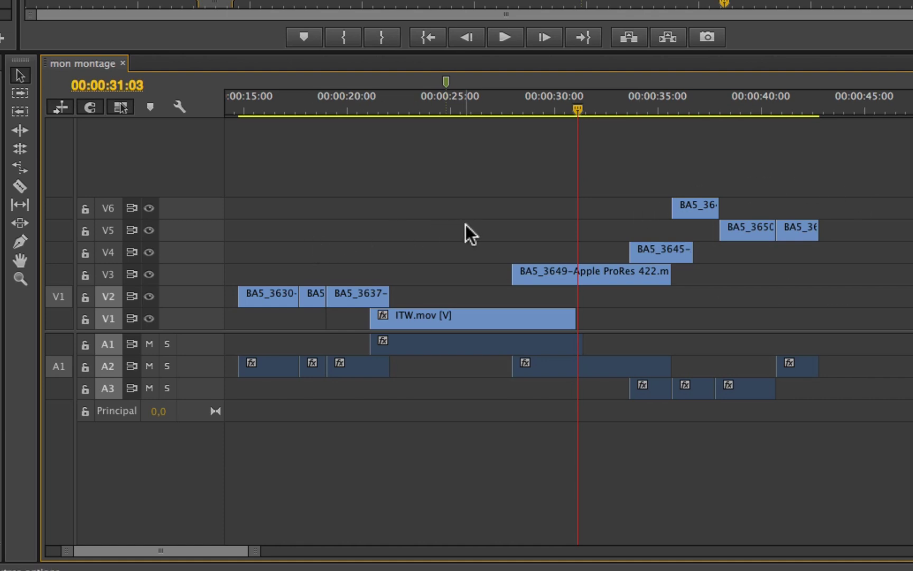
Place the playhead at 00:00:24:20 and select all clips from the last ITW.mov onward on every track with the Track Select Forward tool
{"action": "left_click", "coordinate": [446, 105]}
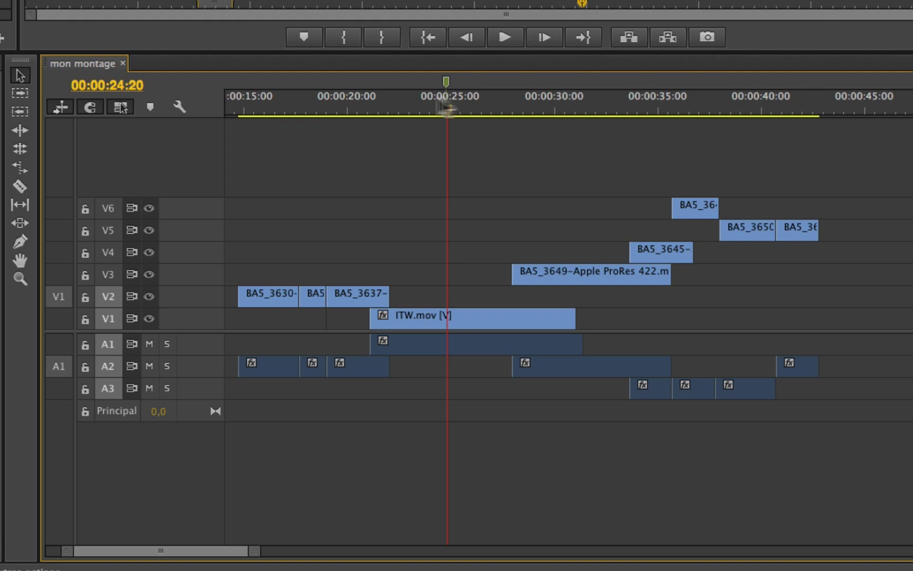
{"action": "scroll", "coordinate": [426, 106], "scroll_direction": "left", "scroll_amount": 5}
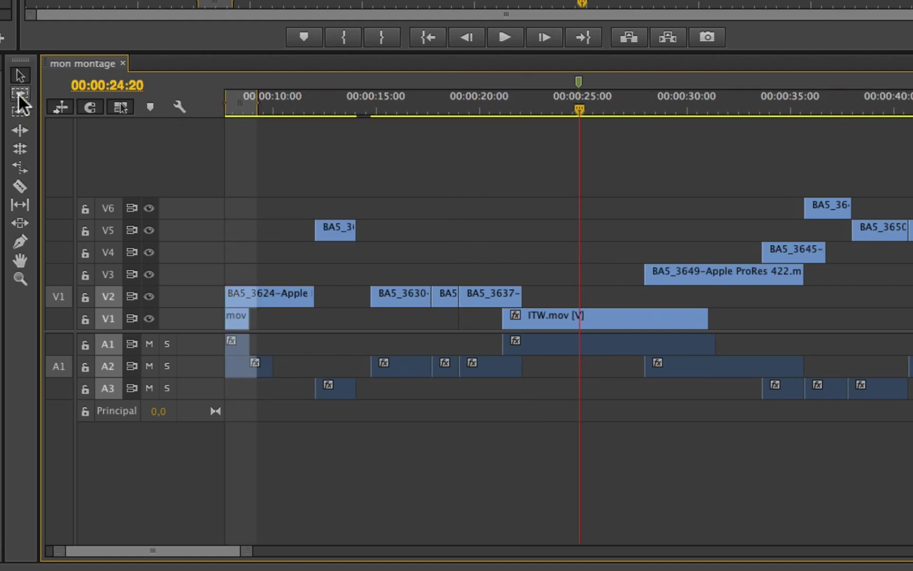
{"action": "left_click", "coordinate": [18, 94]}
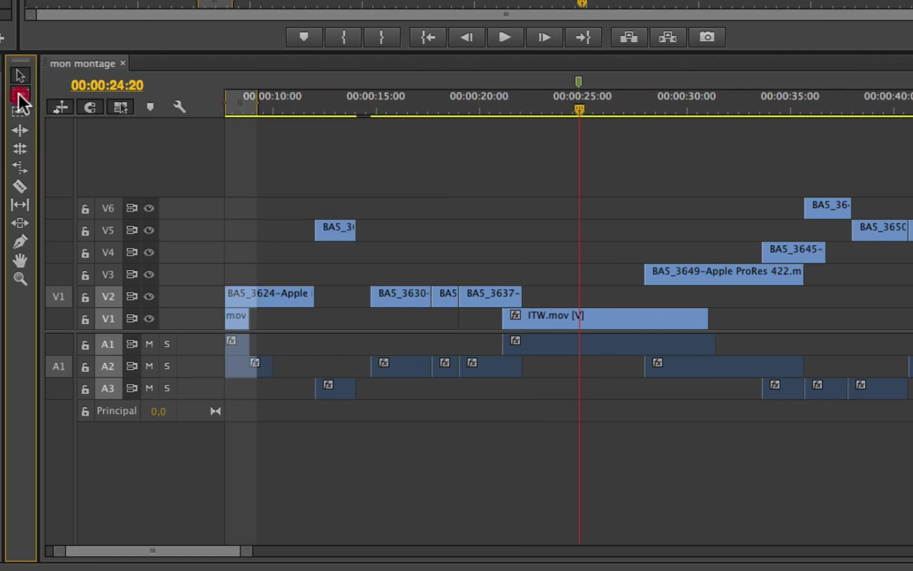
{"action": "left_click", "coordinate": [632, 169]}
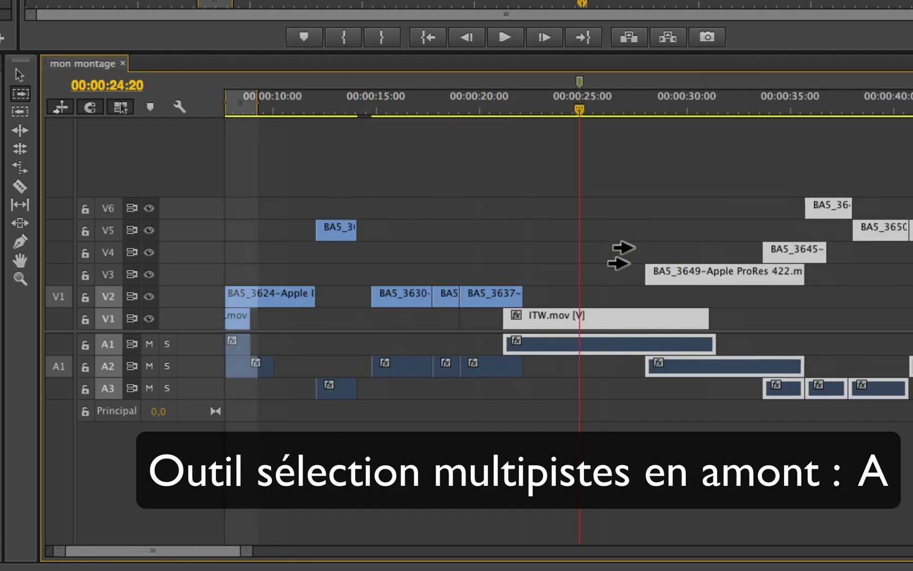
{"action": "scroll", "coordinate": [621, 256], "scroll_direction": "down", "scroll_amount": 5}
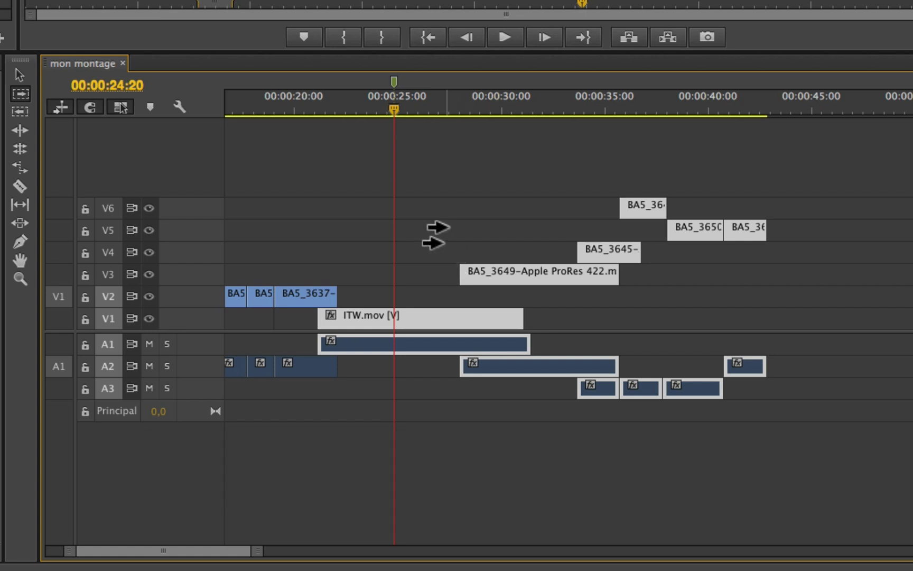
Select clips forward on a single track at a time, starting from BA5_3649 on V3, BA5_3650 on V5 and BA5_3645 on V4
{"action": "key", "text": "shift"}
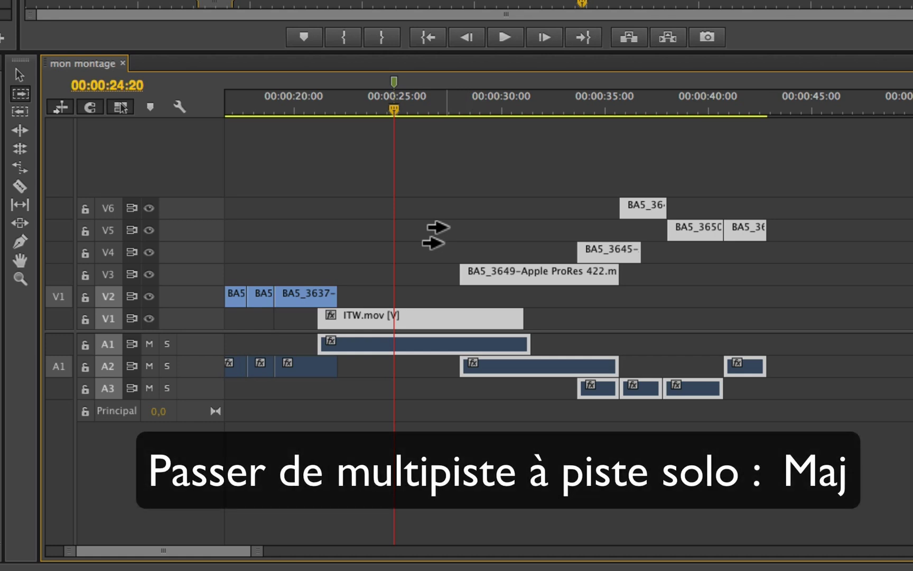
{"action": "key", "text": "shift"}
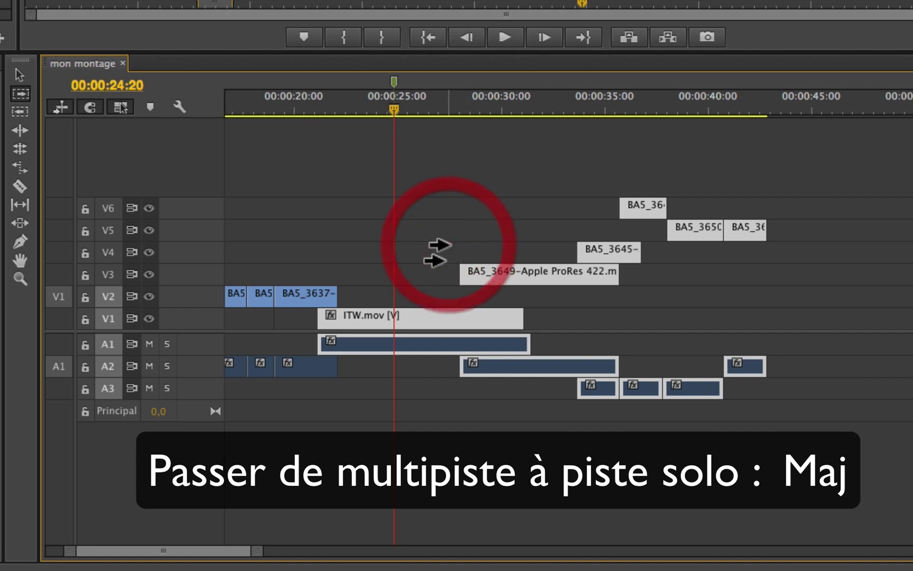
{"action": "left_click", "coordinate": [510, 275], "text": "shift"}
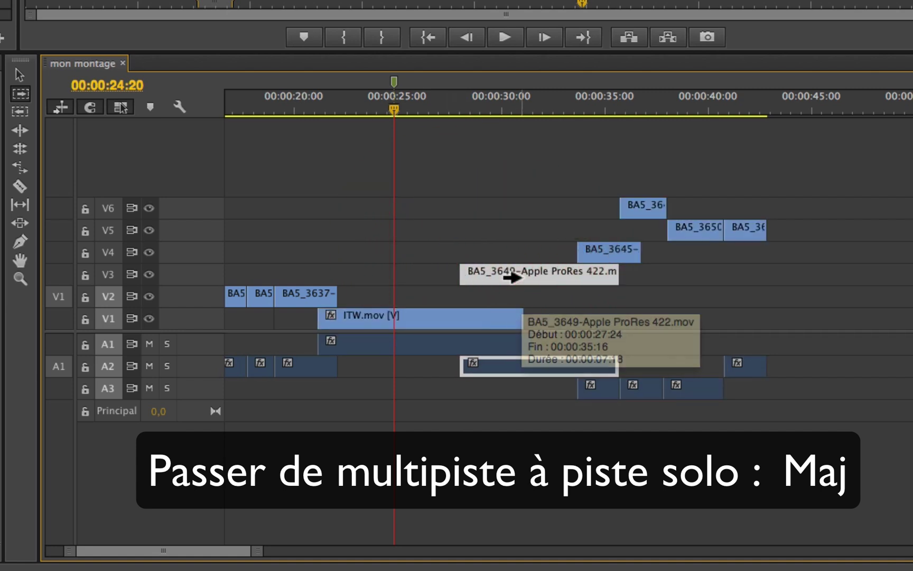
{"action": "left_click", "coordinate": [591, 385], "text": "shift"}
{"action": "left_click", "coordinate": [690, 229]}
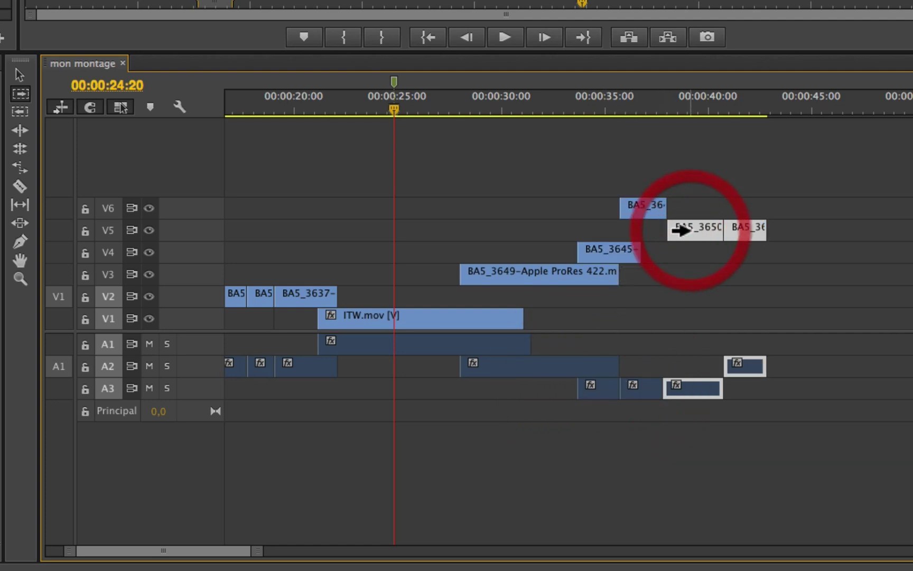
{"action": "left_click", "coordinate": [608, 249]}
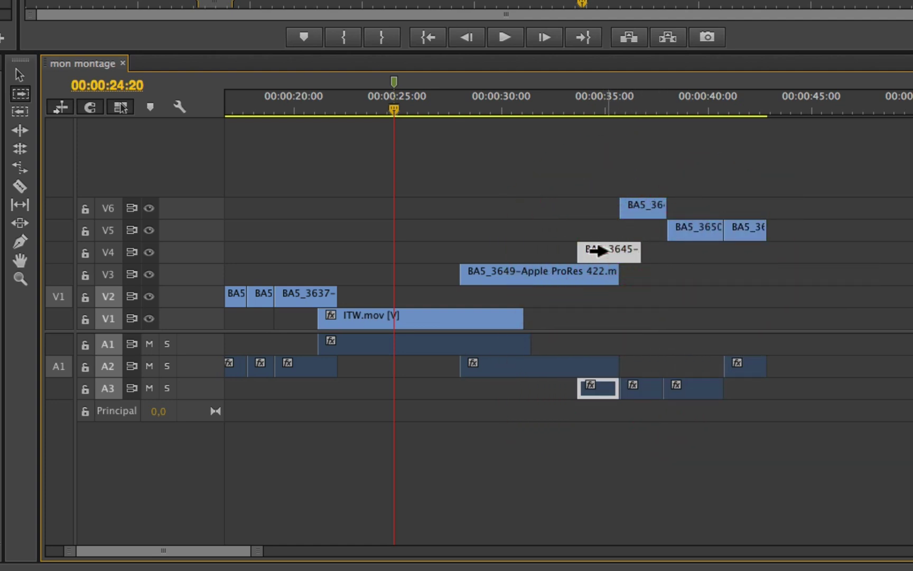
{"action": "left_click", "coordinate": [695, 235]}
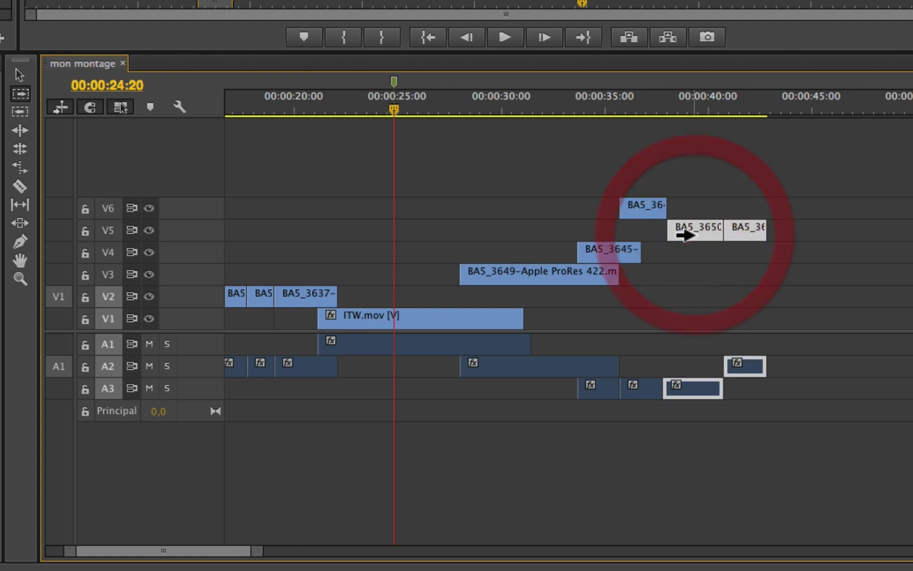
Select forward from the first of the last three A3 audio clips, from BA5_3643 on V6, and from BA5_3650 on V5, one track at a time
{"action": "left_click", "coordinate": [601, 401]}
{"action": "left_click", "coordinate": [592, 386]}
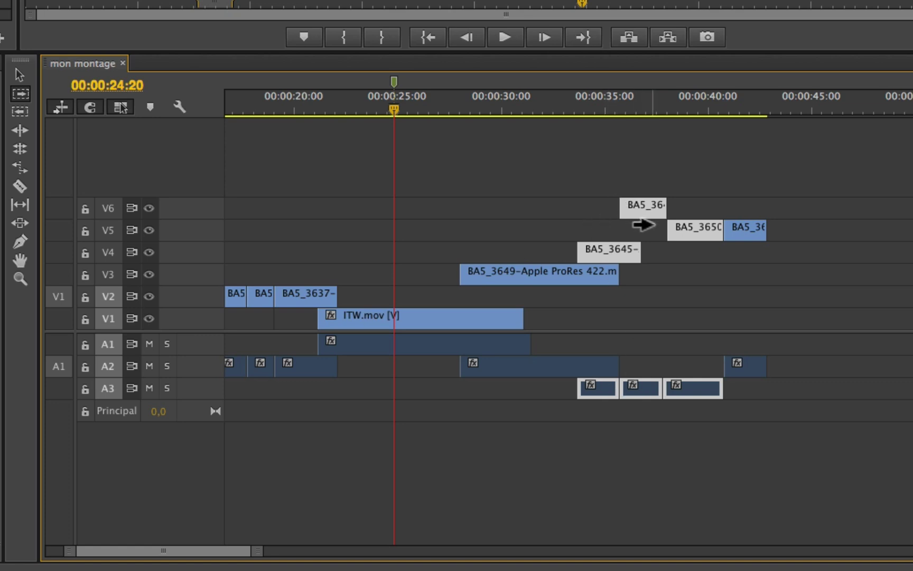
{"action": "left_click", "coordinate": [569, 212]}
{"action": "left_click", "coordinate": [803, 196]}
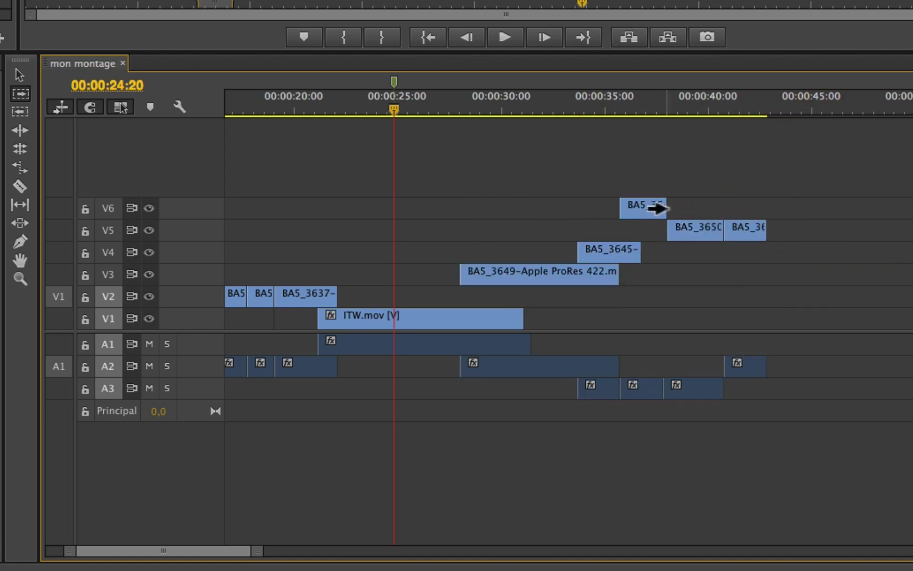
{"action": "left_click", "coordinate": [642, 208]}
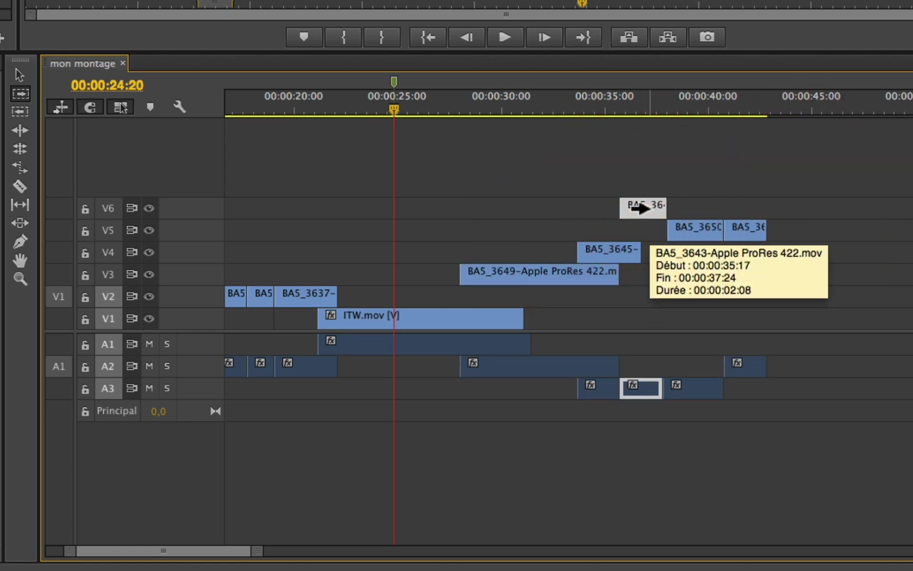
{"action": "left_click", "coordinate": [701, 232]}
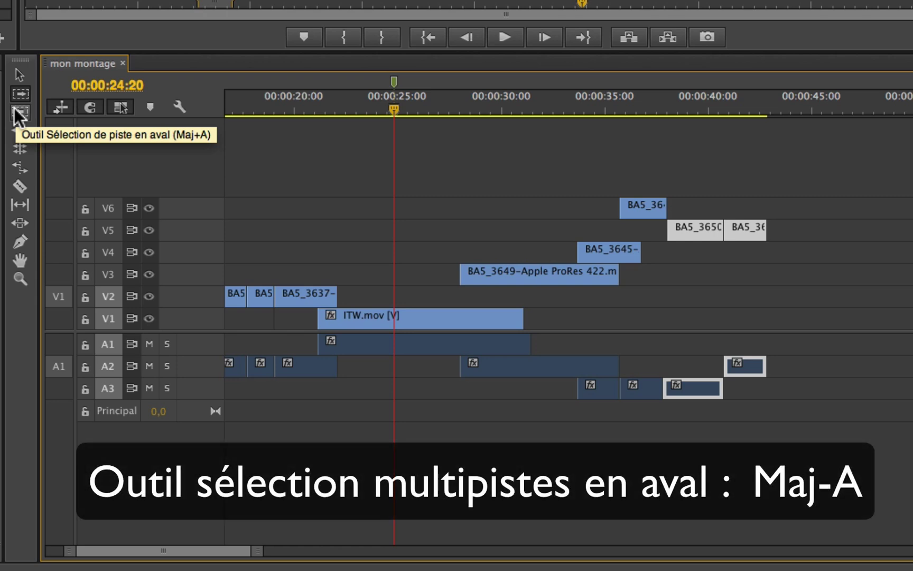
Select all clips from the last ITW.mov onward on every track and shift the group so ITW.mov starts at about 00:00:19:20
{"action": "left_click", "coordinate": [432, 205]}
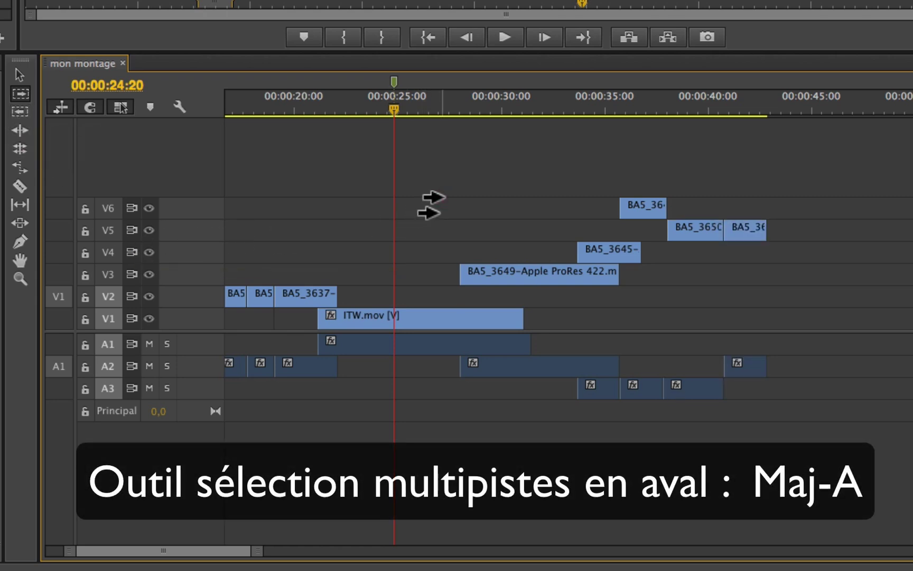
{"action": "left_click", "coordinate": [420, 227]}
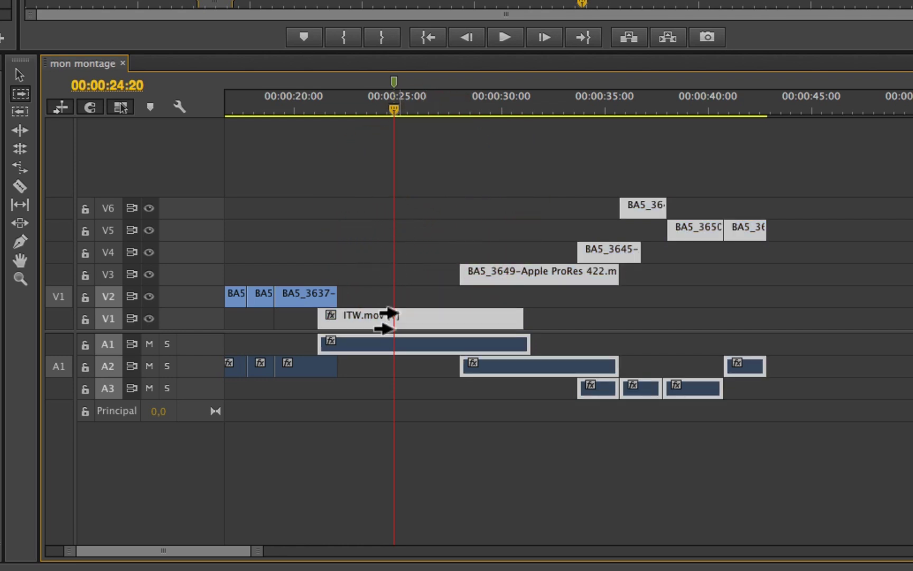
{"action": "left_click_drag", "start_coordinate": [390, 313], "coordinate": [575, 314]}
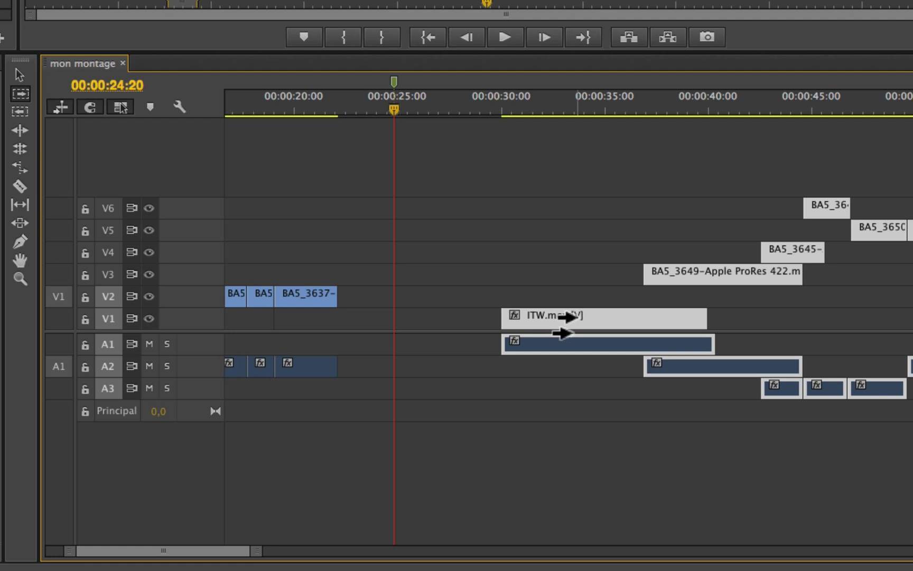
{"action": "left_click_drag", "start_coordinate": [569, 316], "coordinate": [361, 262]}
Select all clips on every track from the last ITW.mov back to the sequence start with the Track Select Backward tool
{"action": "scroll", "coordinate": [361, 262], "scroll_direction": "up", "scroll_amount": 5}
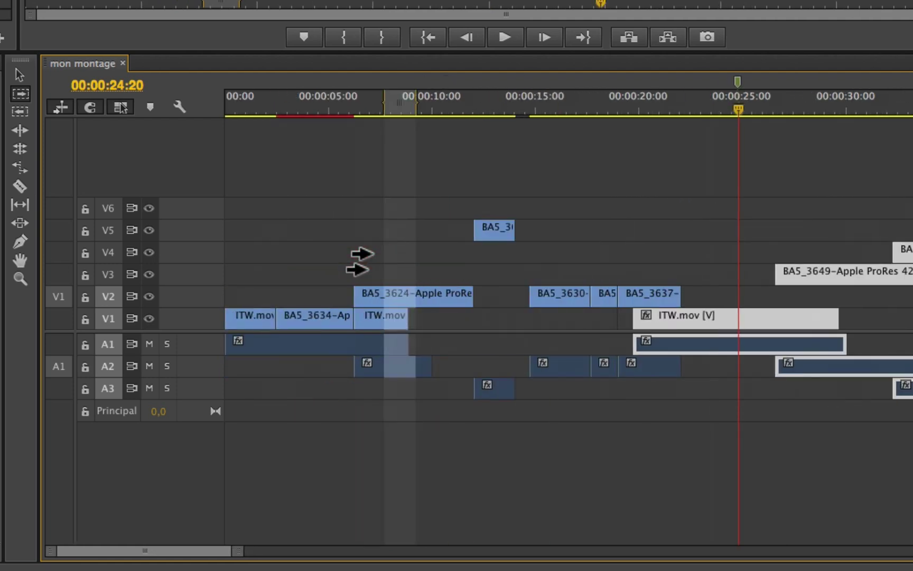
{"action": "key", "text": "shift"}
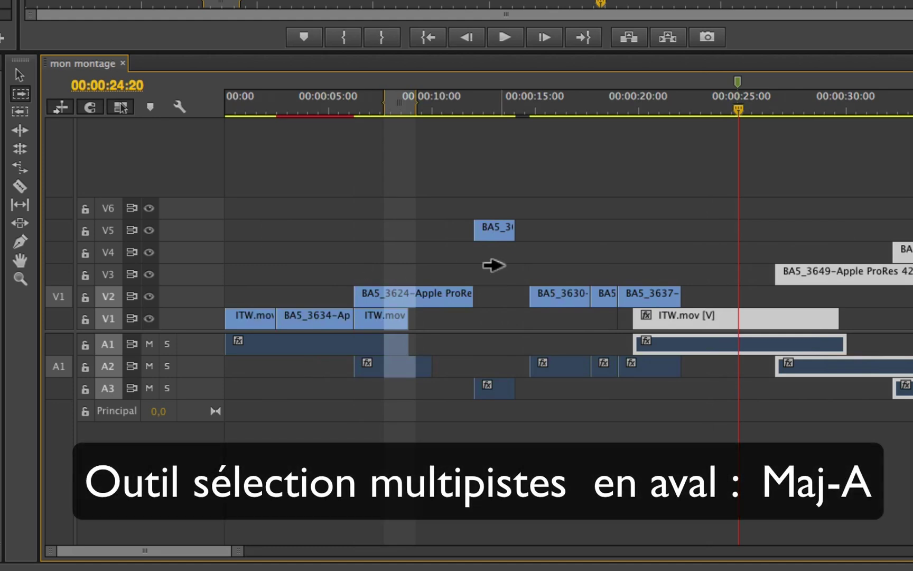
{"action": "key", "text": "shift+a"}
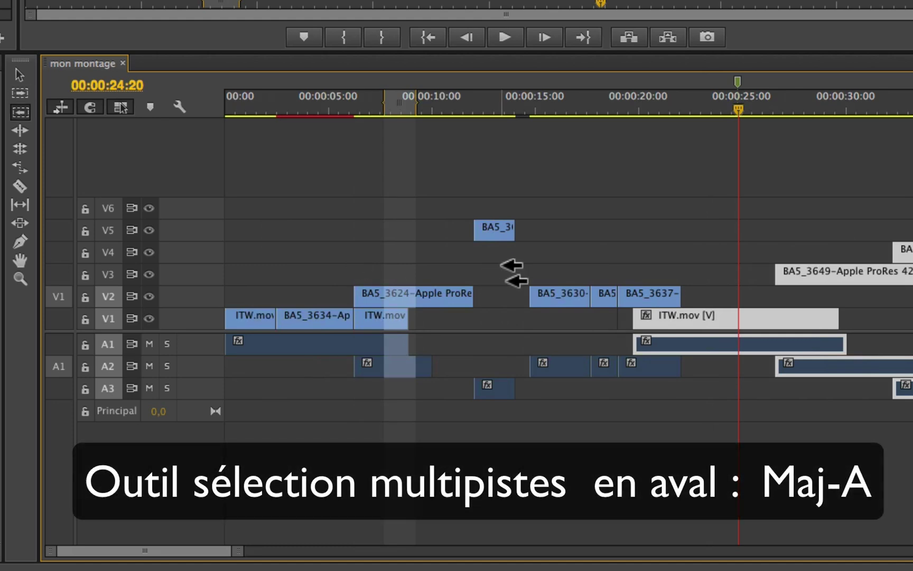
{"action": "left_click", "coordinate": [694, 217]}
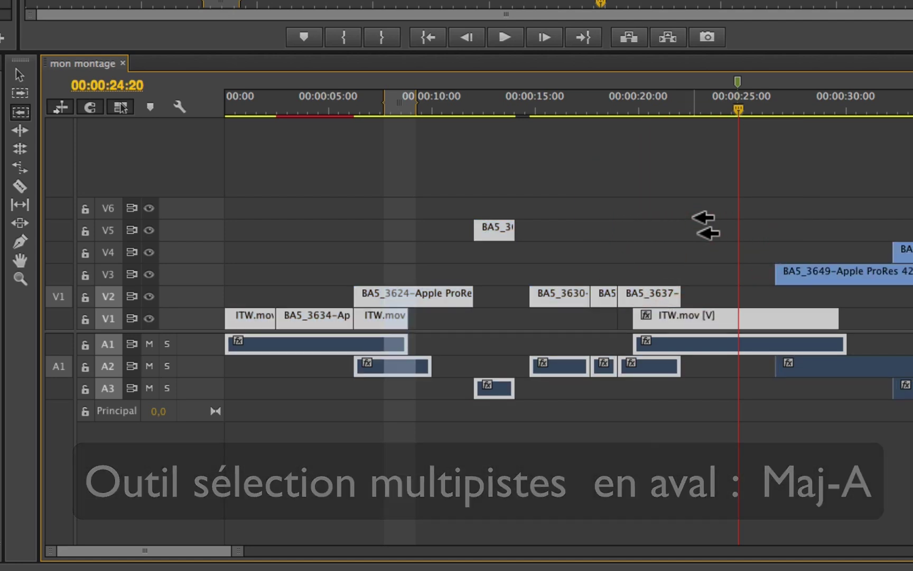
Select clips backward on a single track at a time, from the last ITW.mov on V1, BA5_3637 on V2 and BA5_3625 on V5
{"action": "key", "text": "shift"}
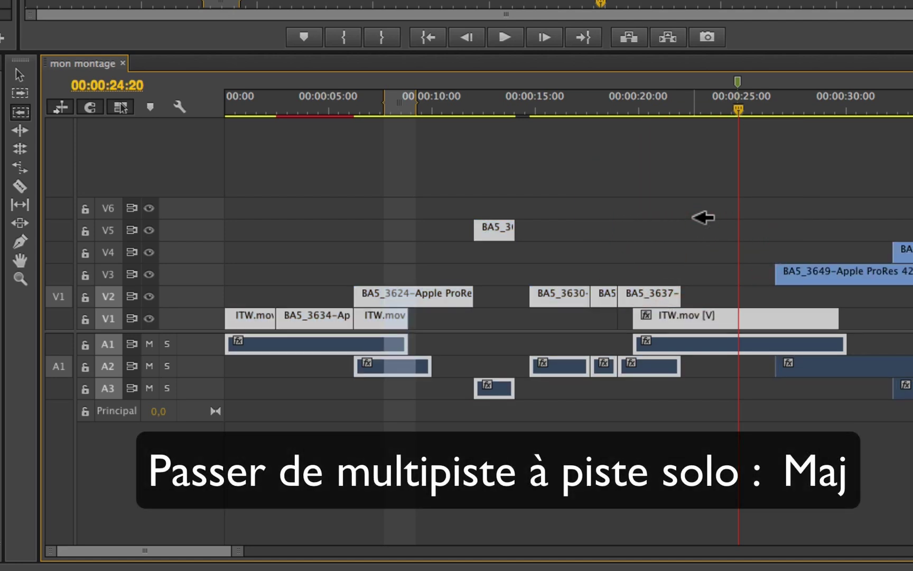
{"action": "left_click", "coordinate": [693, 217], "text": "shift"}
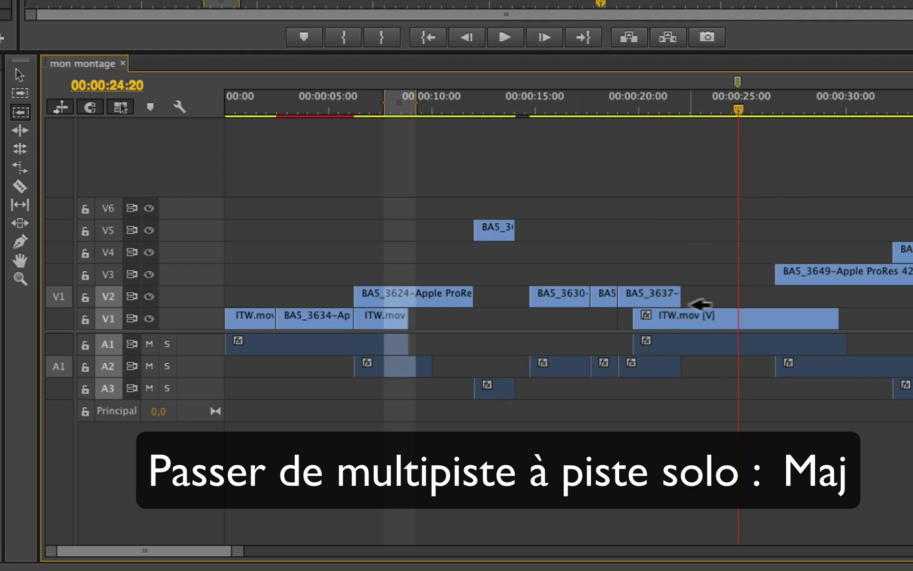
{"action": "left_click", "coordinate": [703, 318], "text": "shift"}
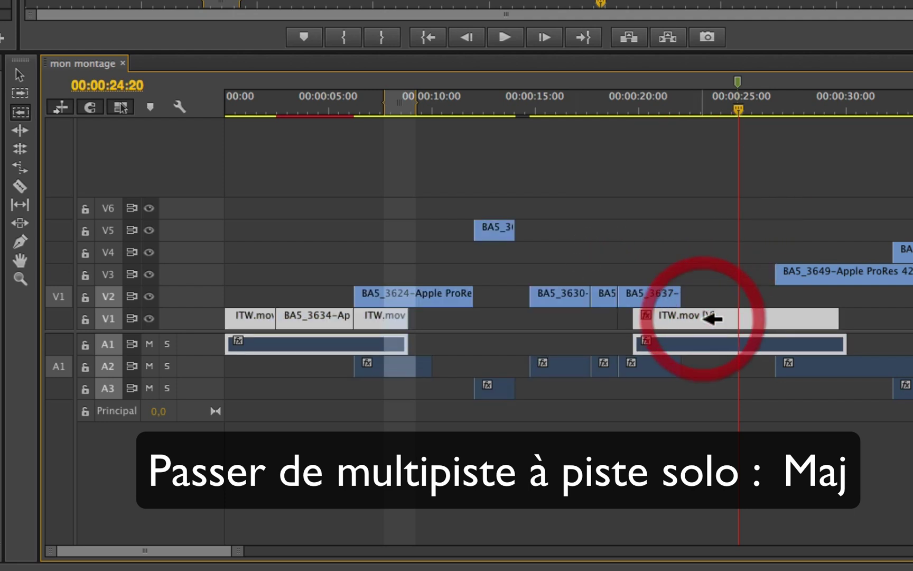
{"action": "left_click", "coordinate": [673, 294], "text": "shift"}
{"action": "left_click", "coordinate": [499, 230], "text": "shift"}
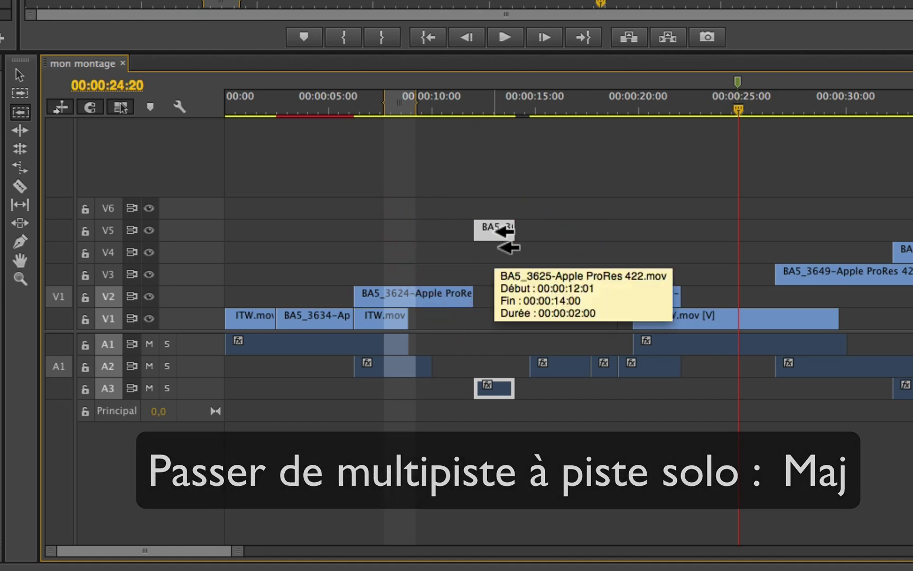
Reselect everything backward on all tracks from about 00:00:21, and switch to Track Select Forward and back to Track Select Backward
{"action": "left_click", "coordinate": [667, 243]}
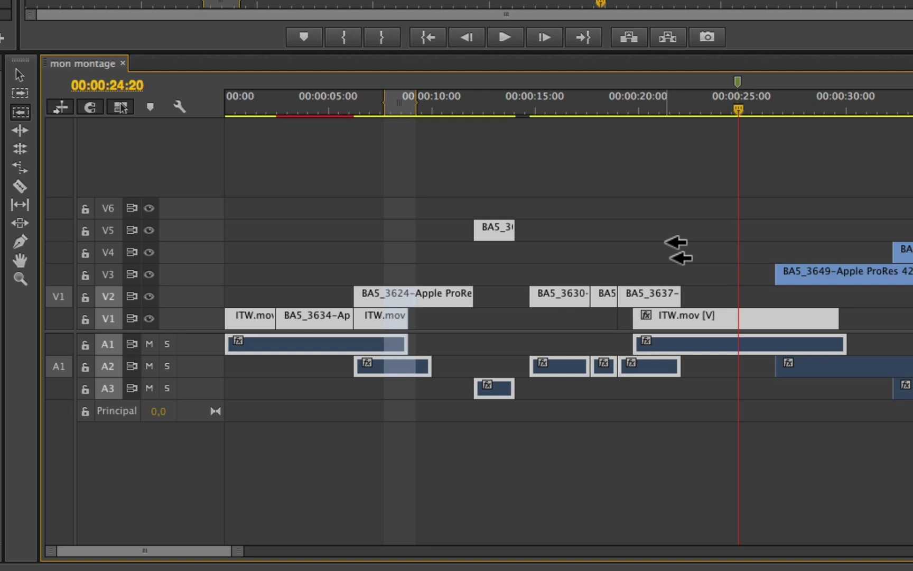
{"action": "key", "text": "a"}
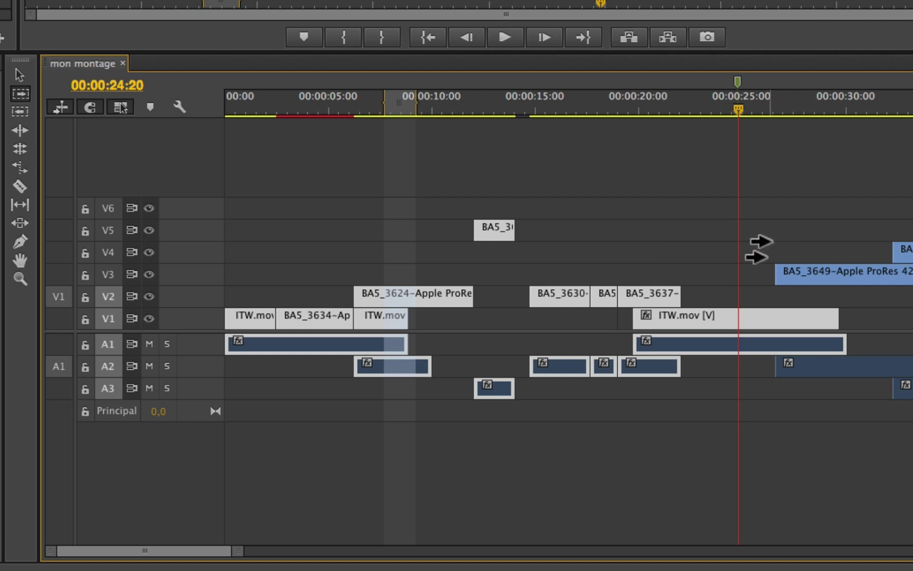
{"action": "key", "text": "shift+a"}
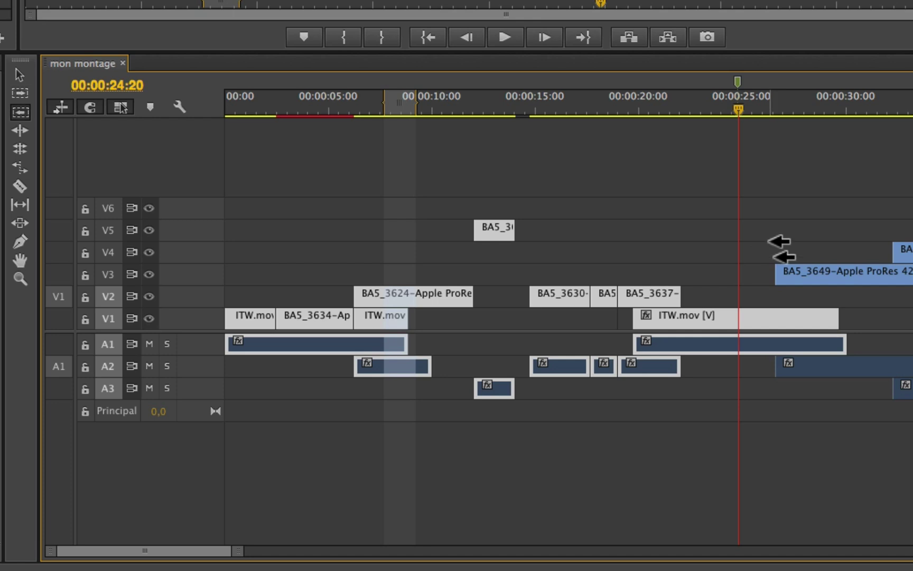